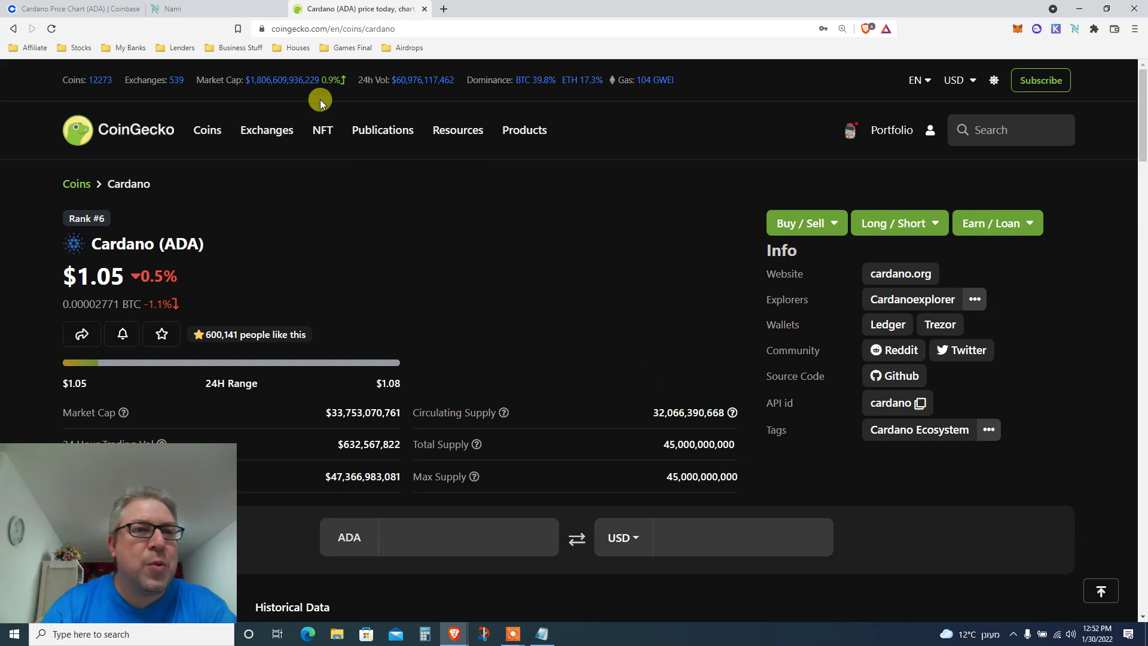
Step: Leave the CoinGecko Cardano price page for the namiwallet.io tab
{"action": "left_click", "coordinate": [238, 9]}
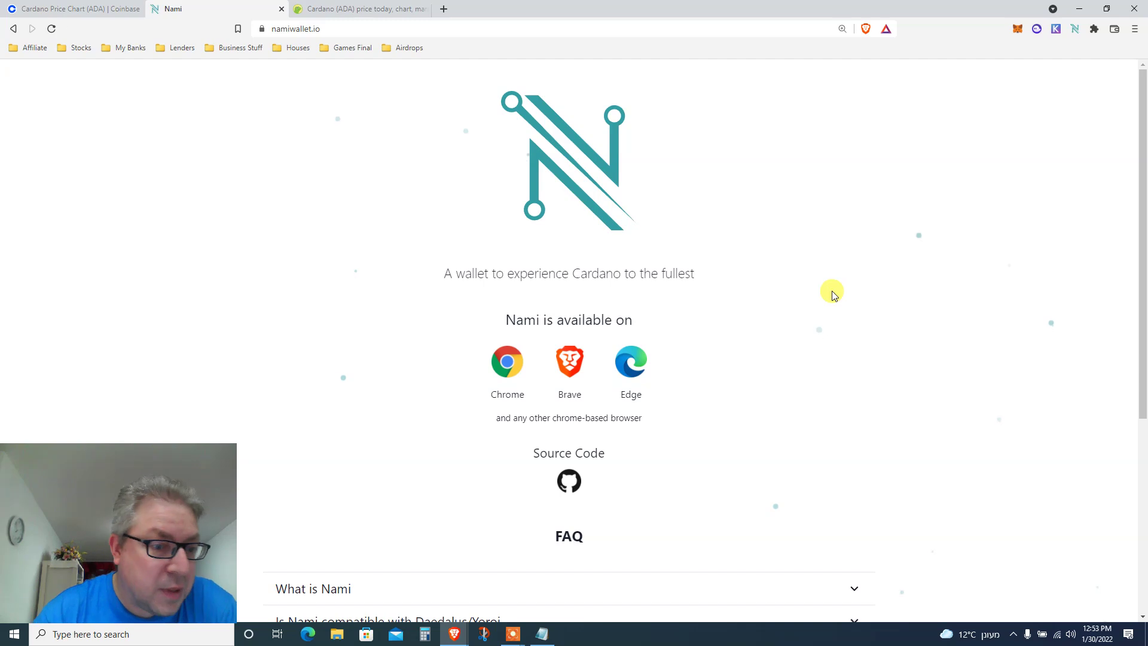
{"action": "mouse_move", "coordinate": [1144, 196]}
{"action": "left_mouse_down"}
{"action": "mouse_move", "coordinate": [1144, 357]}
{"action": "mouse_move", "coordinate": [1106, 135]}
{"action": "left_mouse_up"}
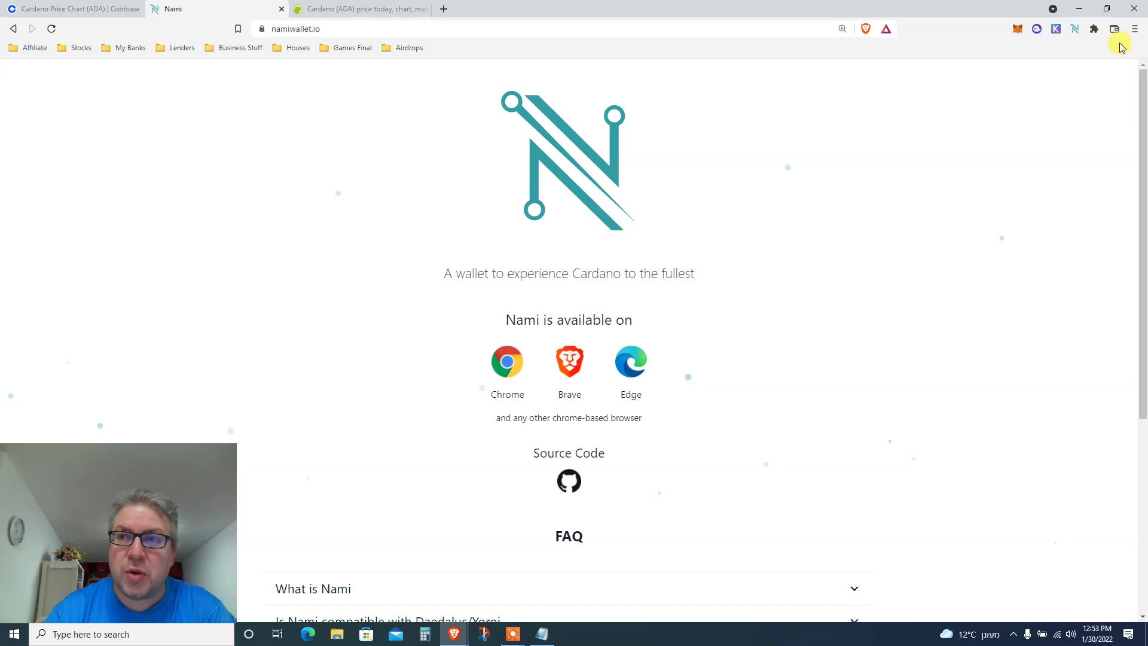
Step: Open the Nami extension popup over namiwallet.io to view the FA40 account's zero balance
{"action": "left_click", "coordinate": [1074, 29]}
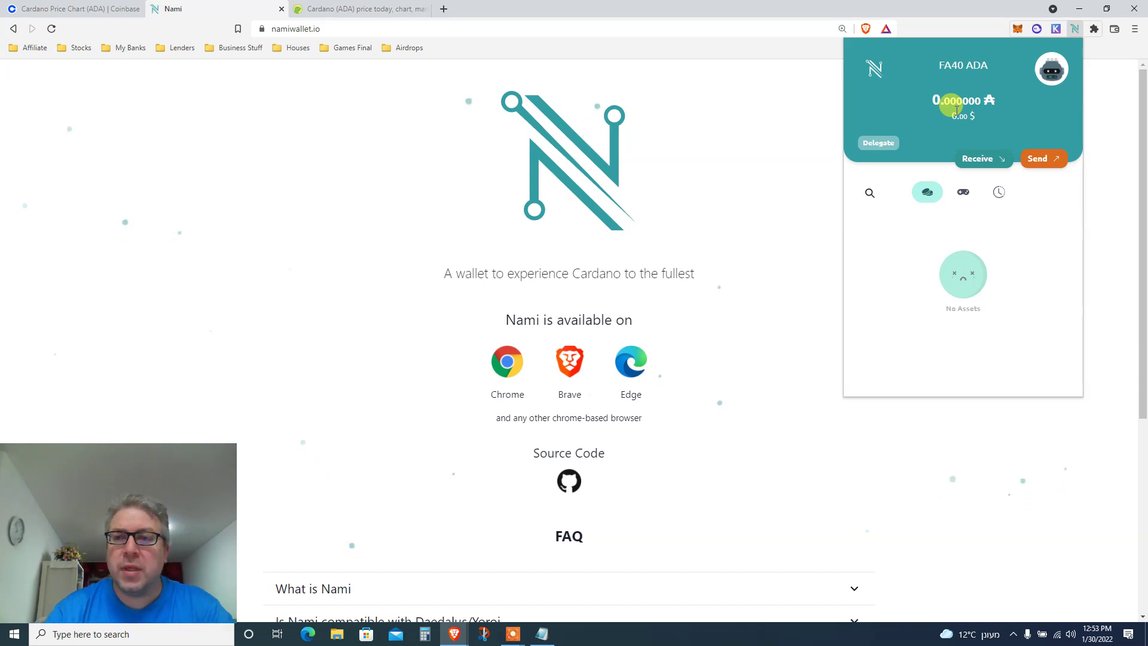
Step: Copy Nami's receiving address from the Receive view and go to Coinbase's Cardano page
{"action": "left_click", "coordinate": [978, 160]}
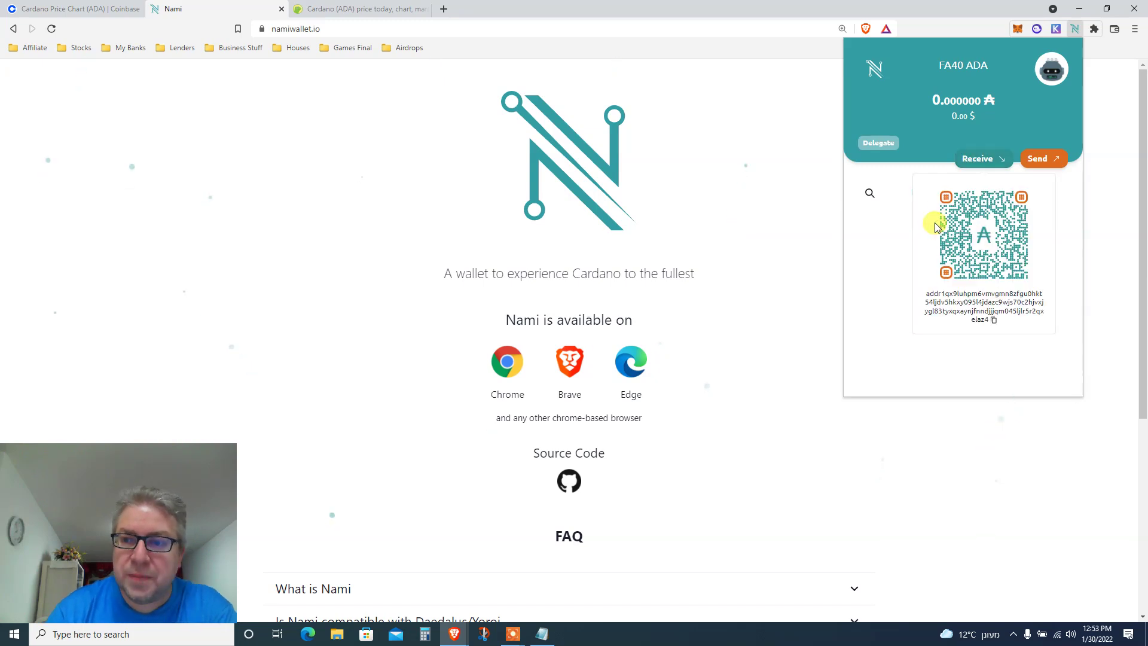
{"action": "left_click", "coordinate": [994, 323]}
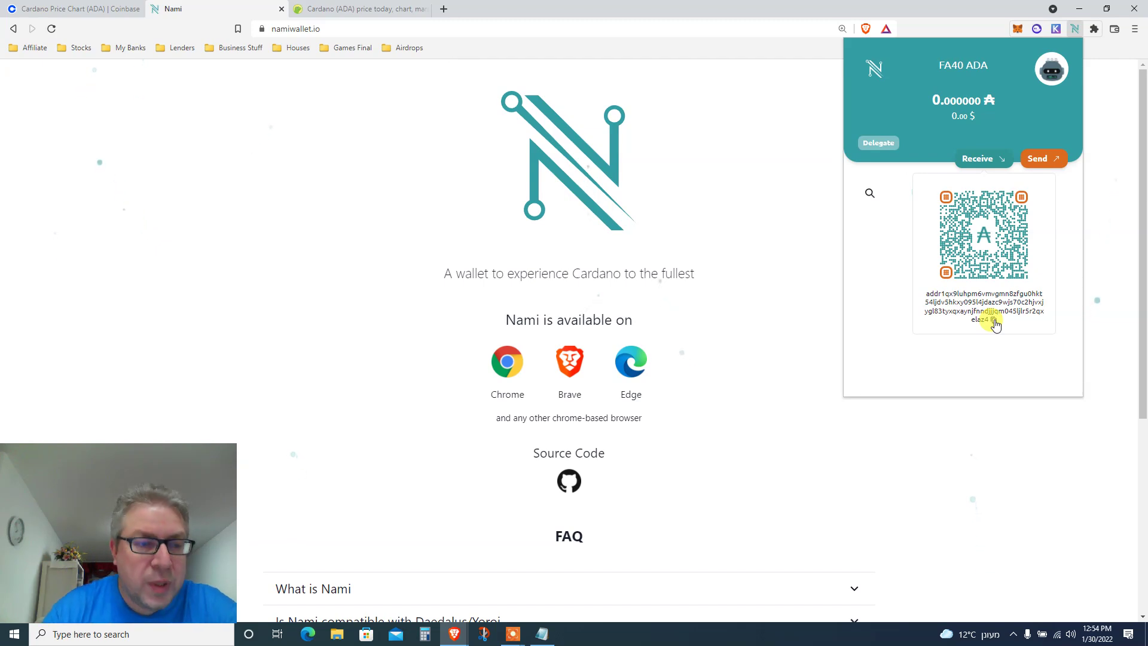
{"action": "left_click", "coordinate": [34, 9]}
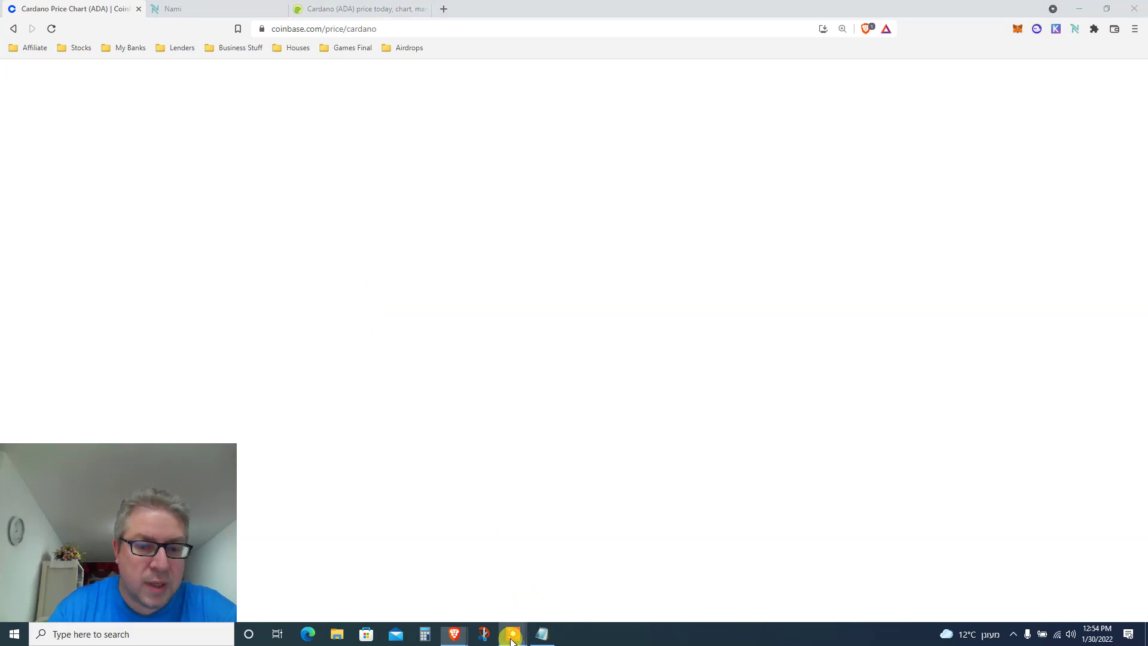
{"action": "mouse_move", "coordinate": [512, 634]}
{"action": "left_click", "coordinate": [543, 601]}
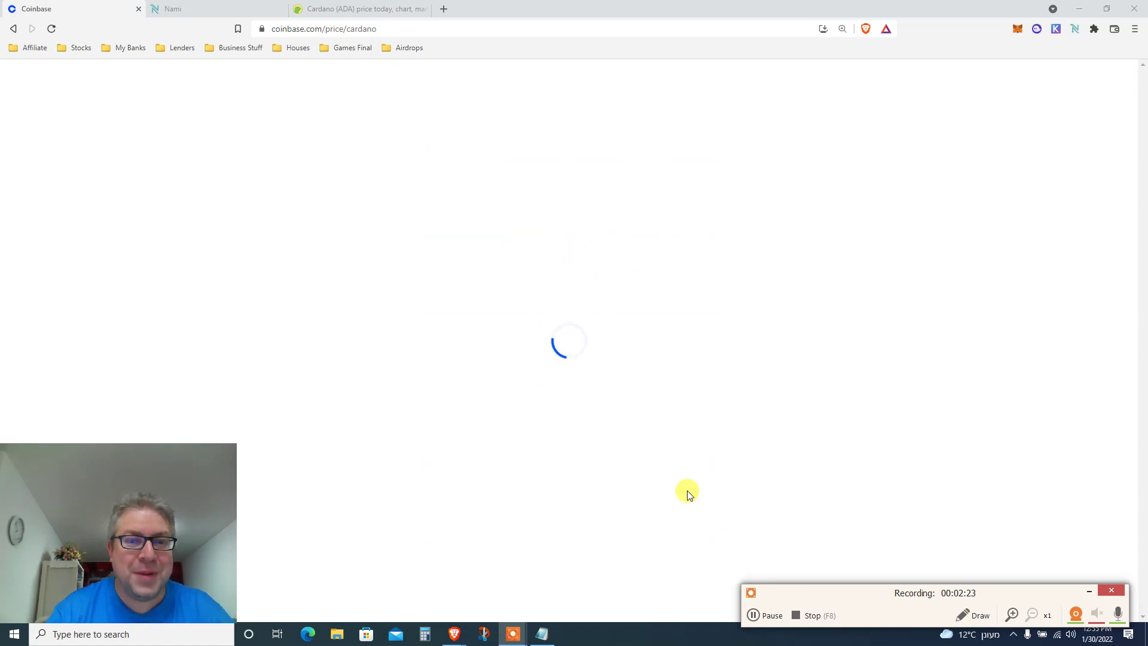
Step: Paste the copied Nami address as the recipient of the 1 ADA send and continue to review
{"action": "left_click", "coordinate": [765, 615]}
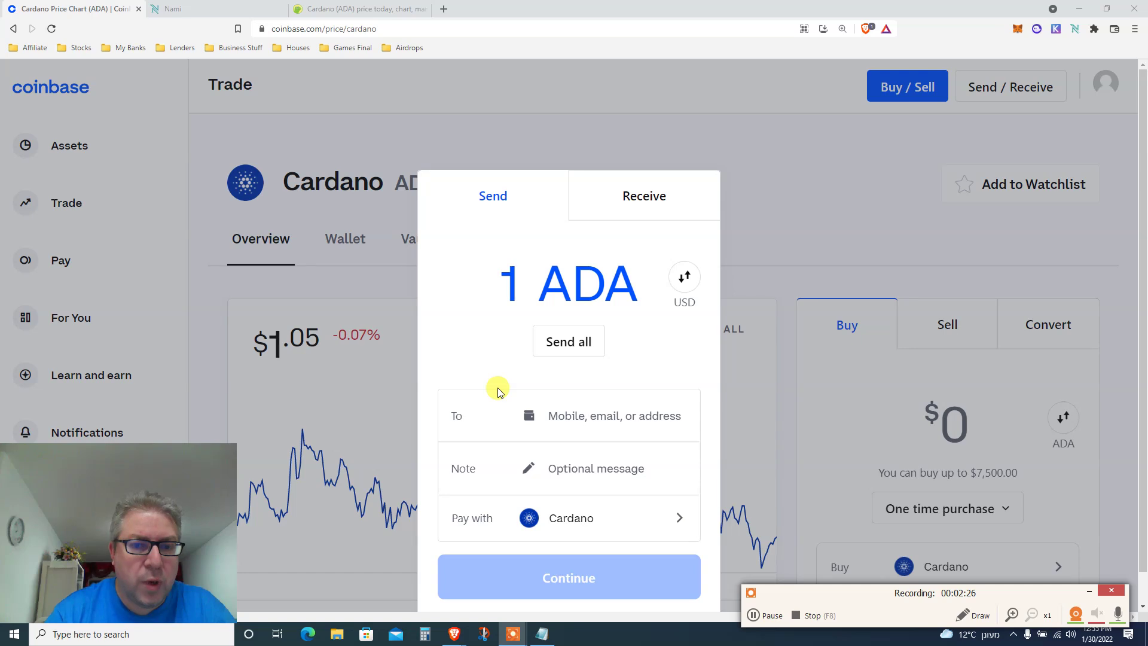
{"action": "left_click", "coordinate": [563, 414]}
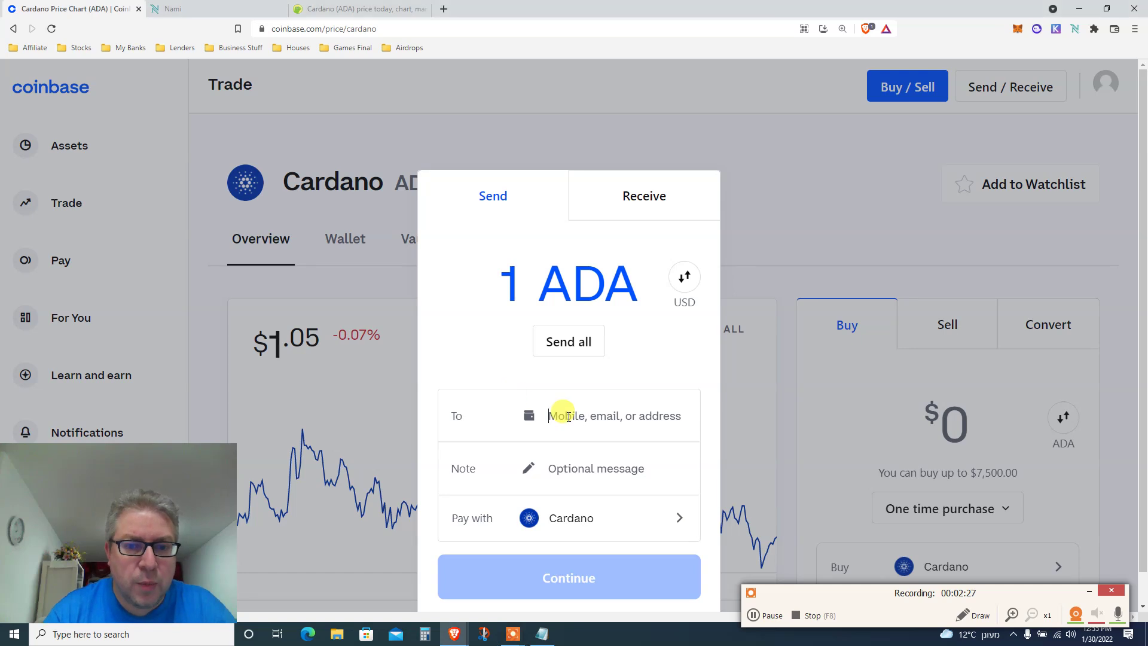
{"action": "key", "text": "ctrl+v"}
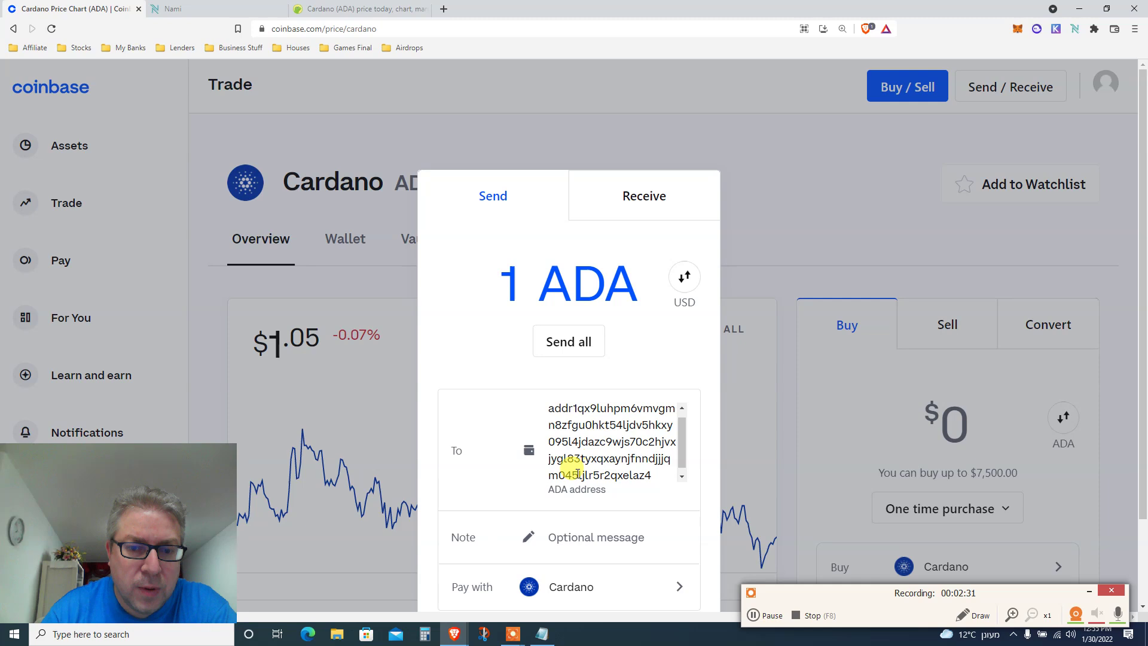
{"action": "left_click_drag", "start_coordinate": [1144, 283], "coordinate": [1145, 343]}
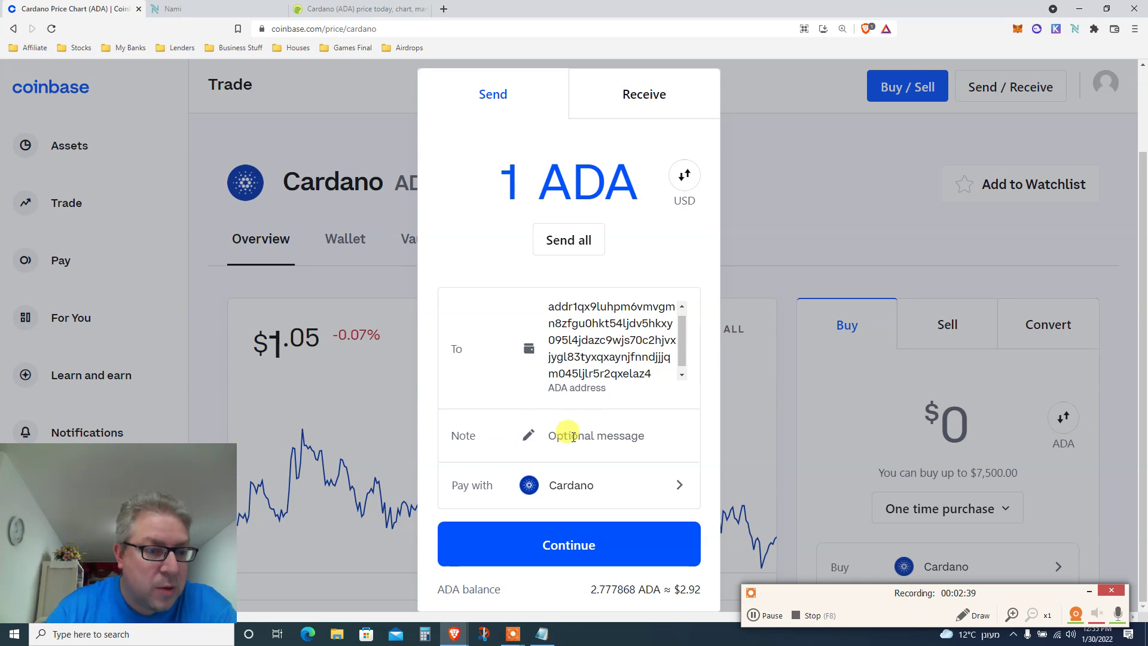
{"action": "left_click", "coordinate": [533, 535]}
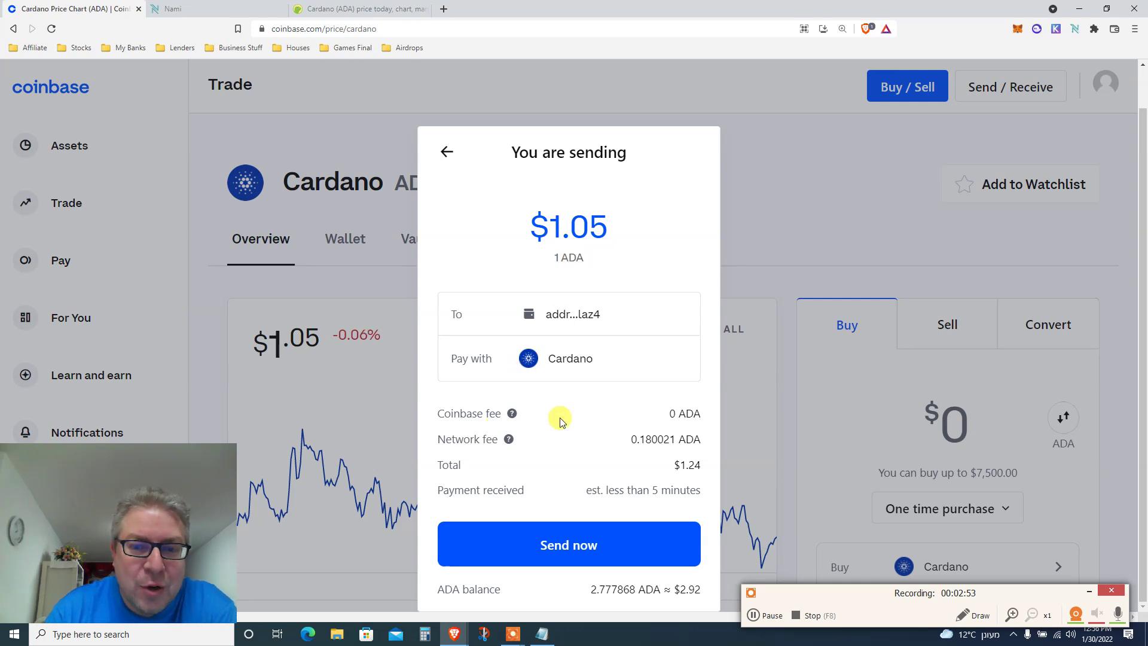
Step: Check the 0.180021 ADA network fee and delivery estimate, then submit the 1 ADA send
{"action": "triple_click", "coordinate": [638, 440]}
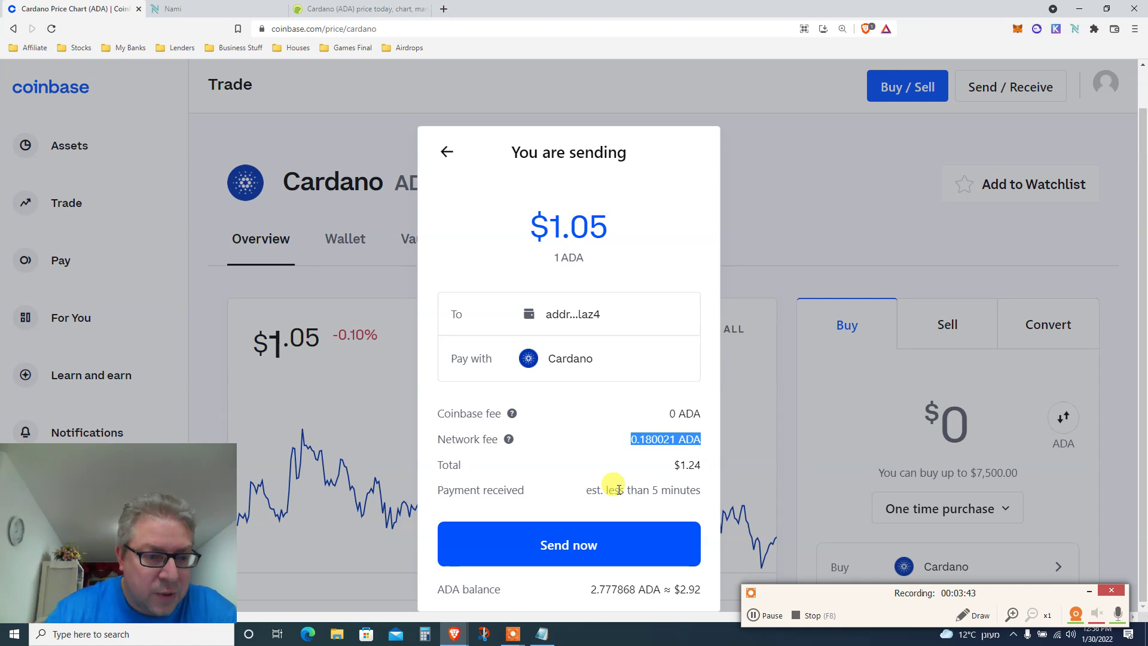
{"action": "triple_click", "coordinate": [613, 487]}
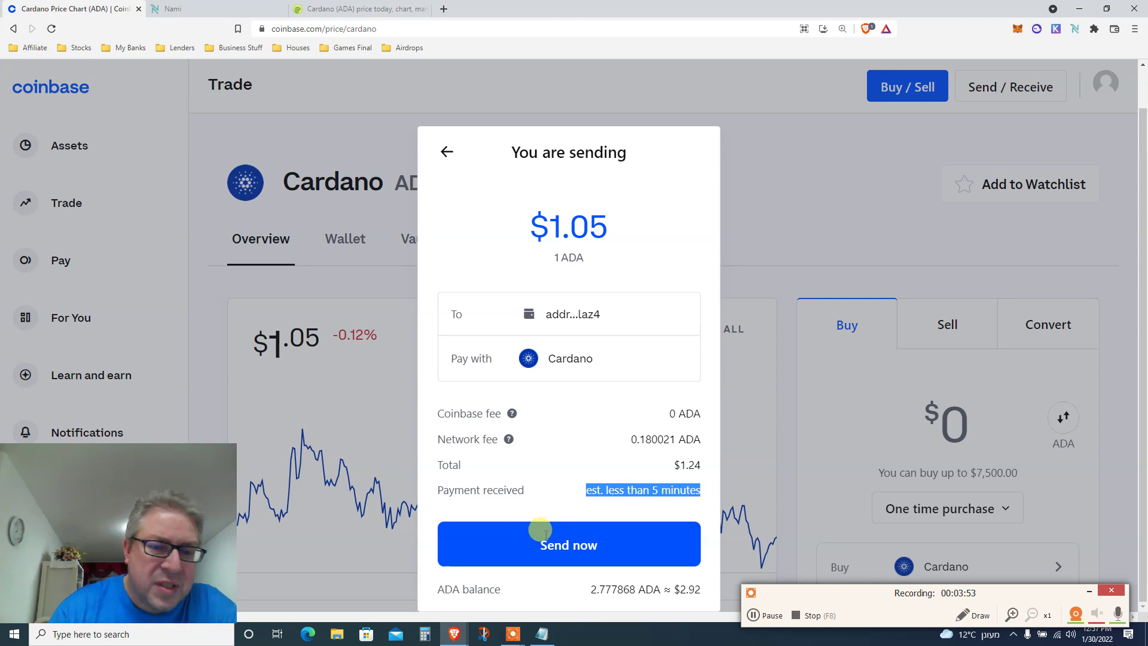
{"action": "left_click", "coordinate": [556, 490]}
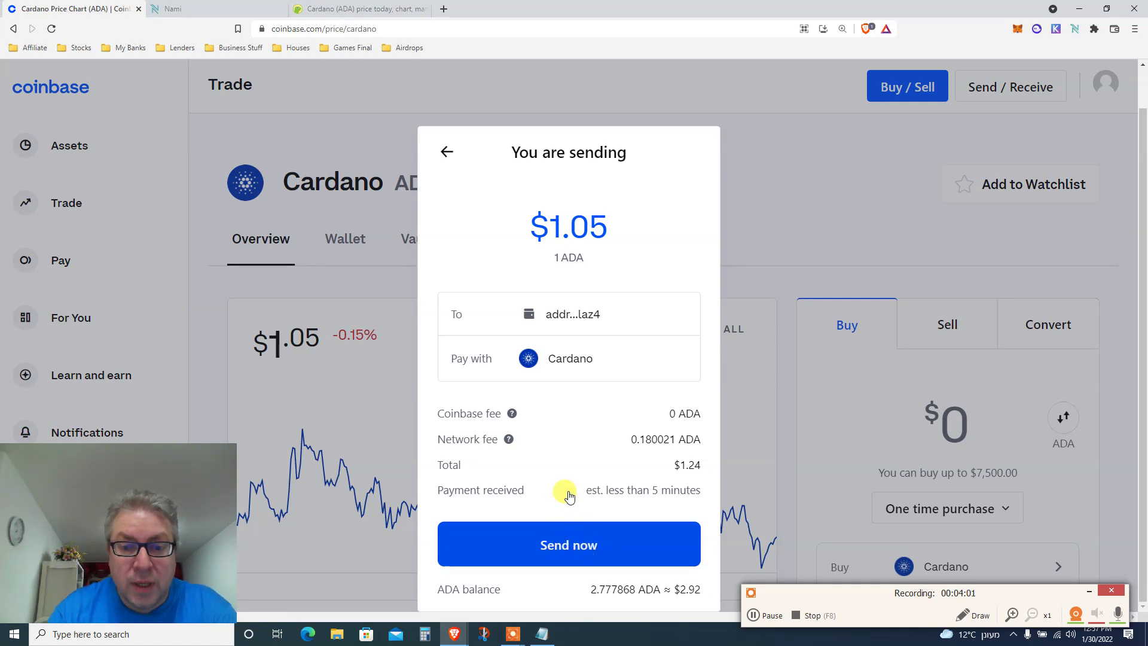
{"action": "left_click", "coordinate": [594, 542]}
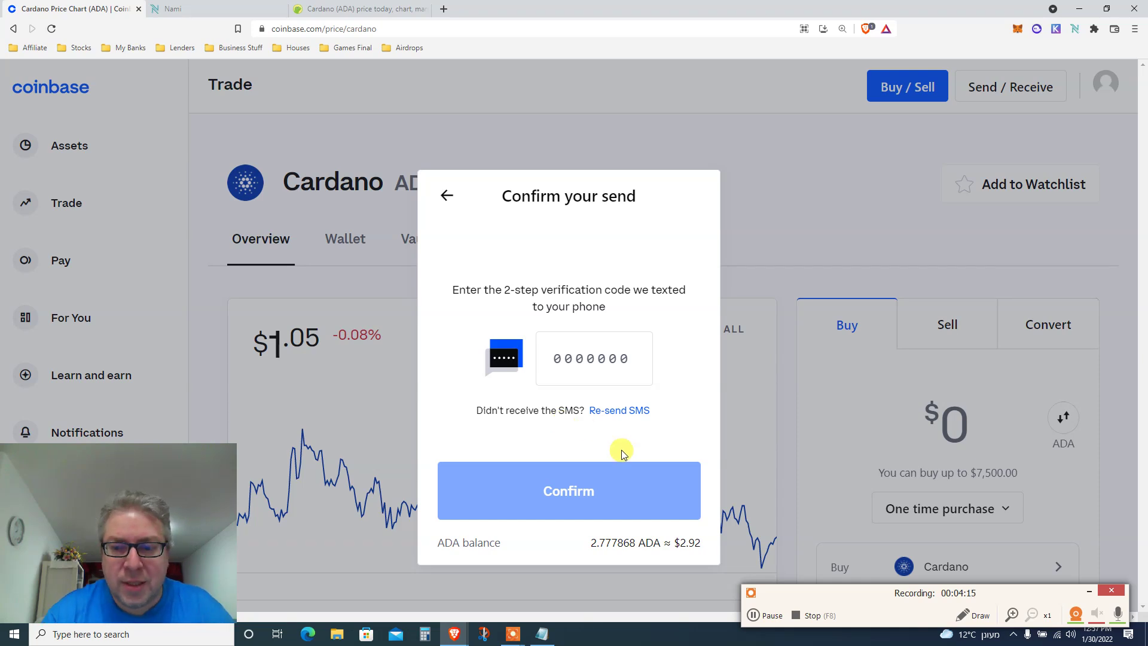
Step: Finish the verified 1 ADA send, leaving 1.597847 ADA, and open Nami, still at 0 ADA
{"action": "left_click", "coordinate": [762, 618]}
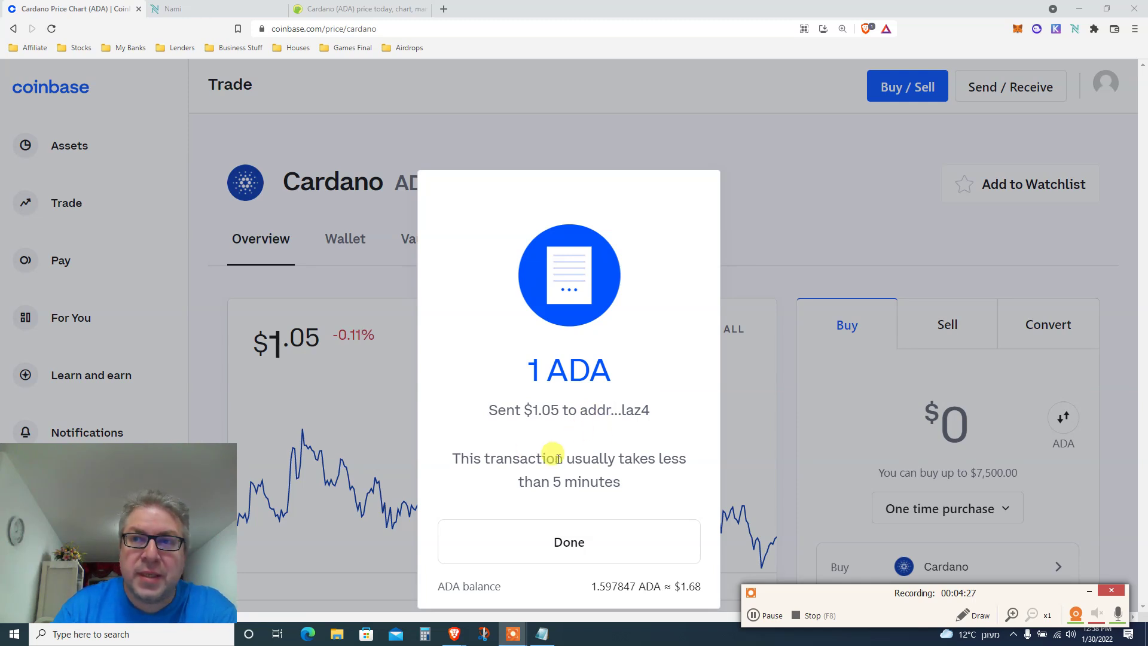
{"action": "left_click", "coordinate": [1076, 30]}
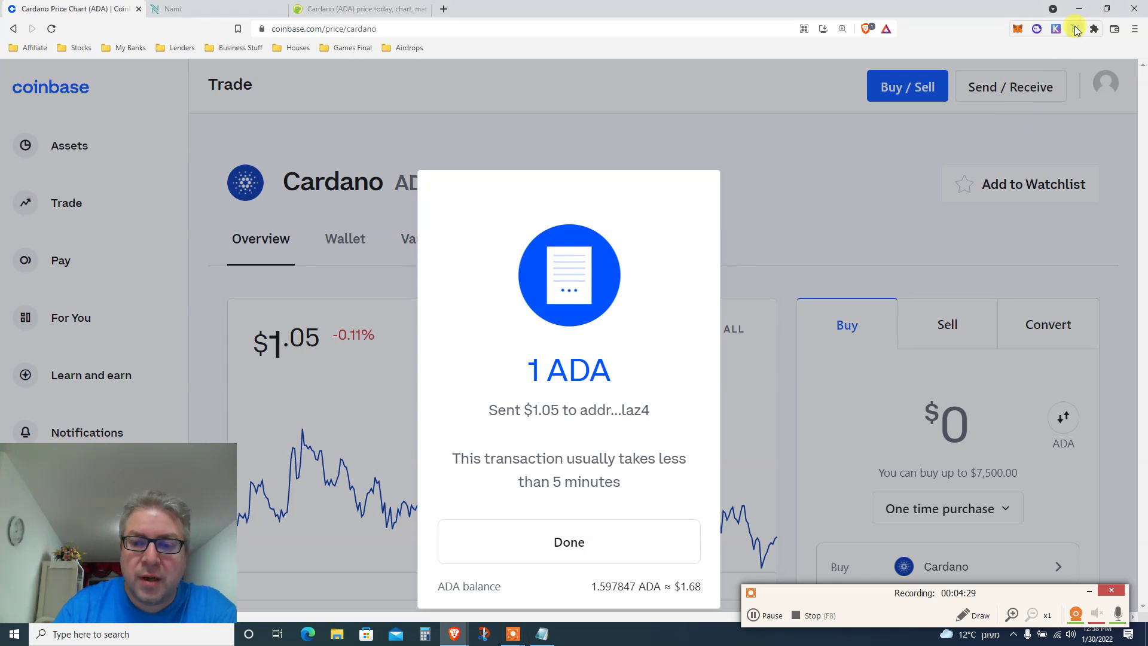
{"action": "left_click", "coordinate": [1076, 29]}
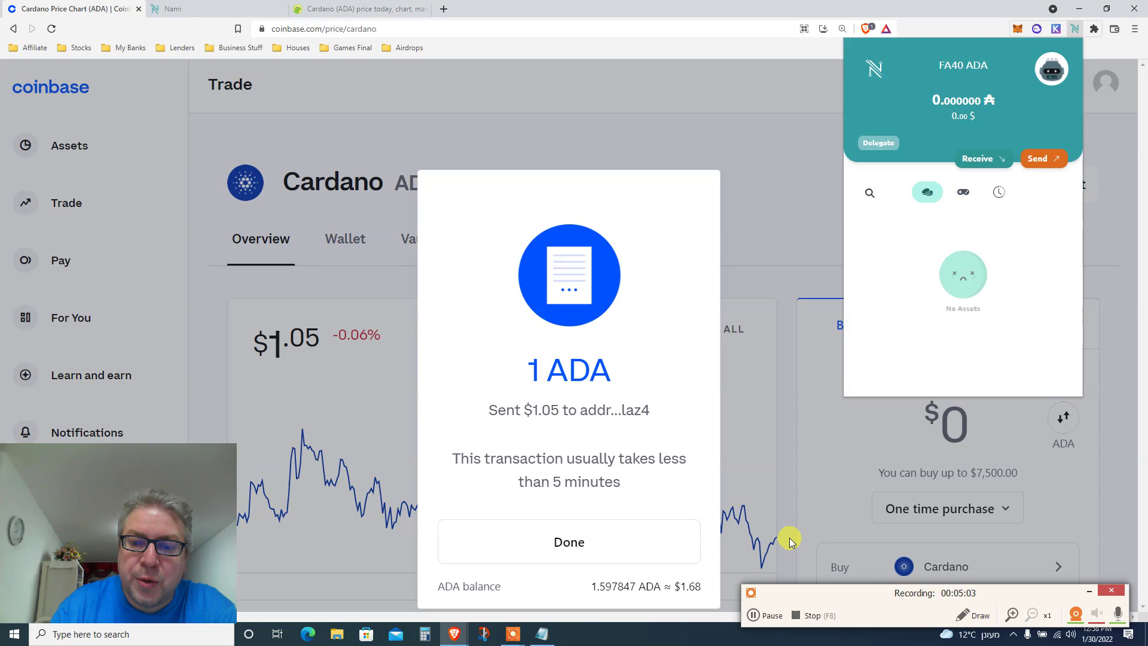
Step: Bring up the Cardano Testnets faucet page while Nami still shows 0 ADA
{"action": "left_click", "coordinate": [766, 615]}
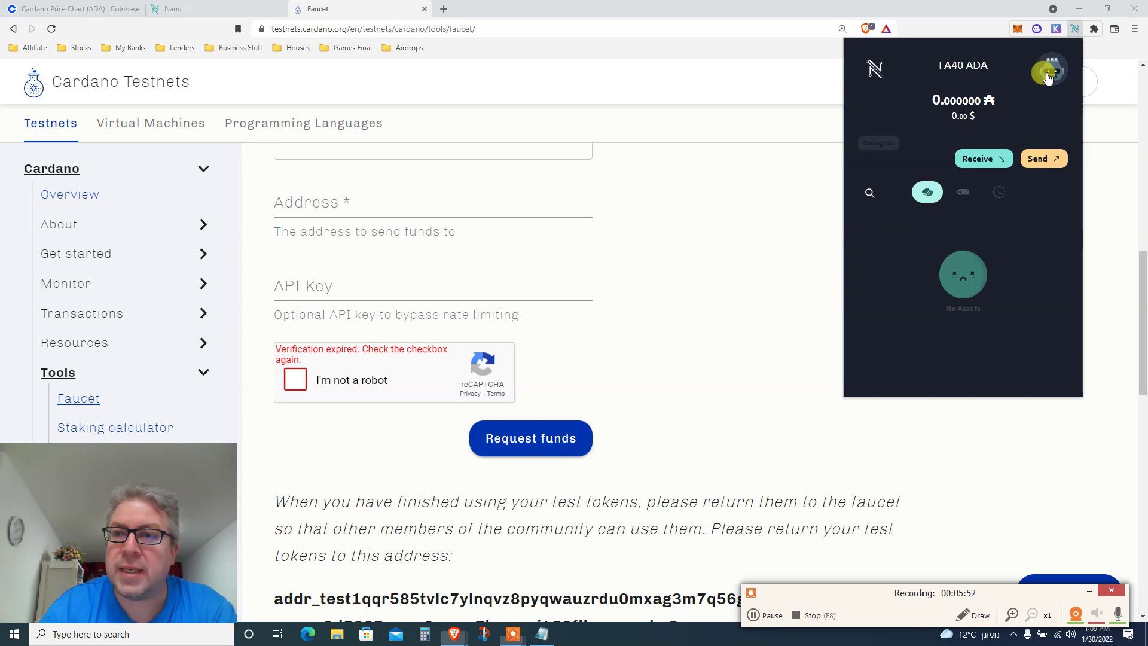
Step: In Nami's settings, switch the theme to light and back to dark
{"action": "left_click", "coordinate": [1048, 78]}
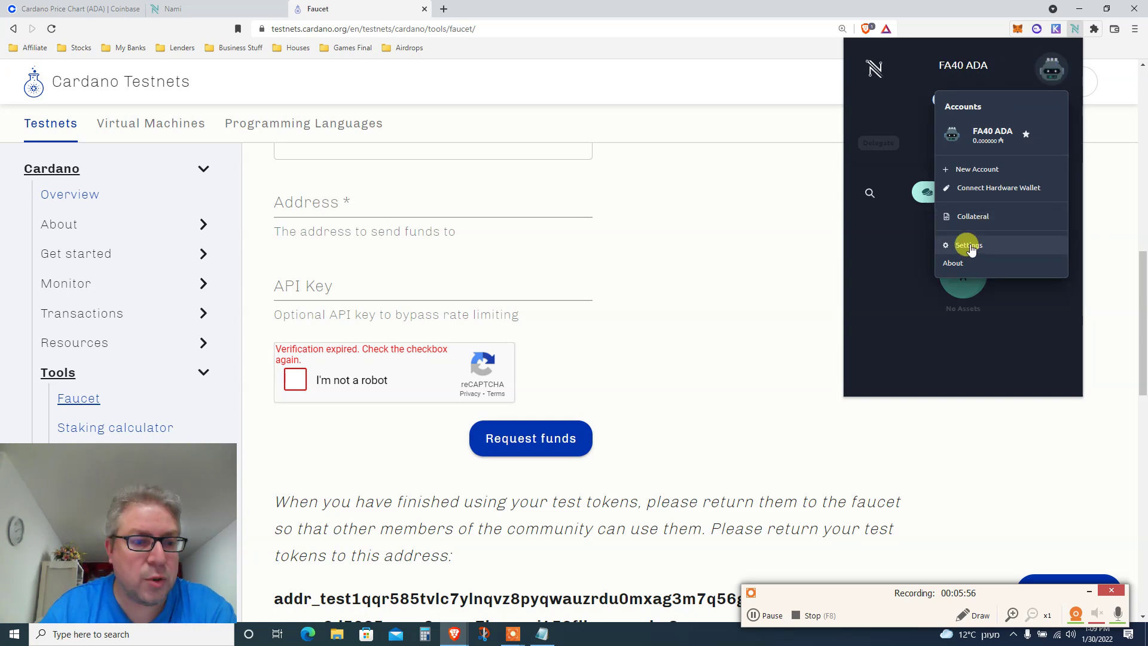
{"action": "left_click", "coordinate": [969, 245]}
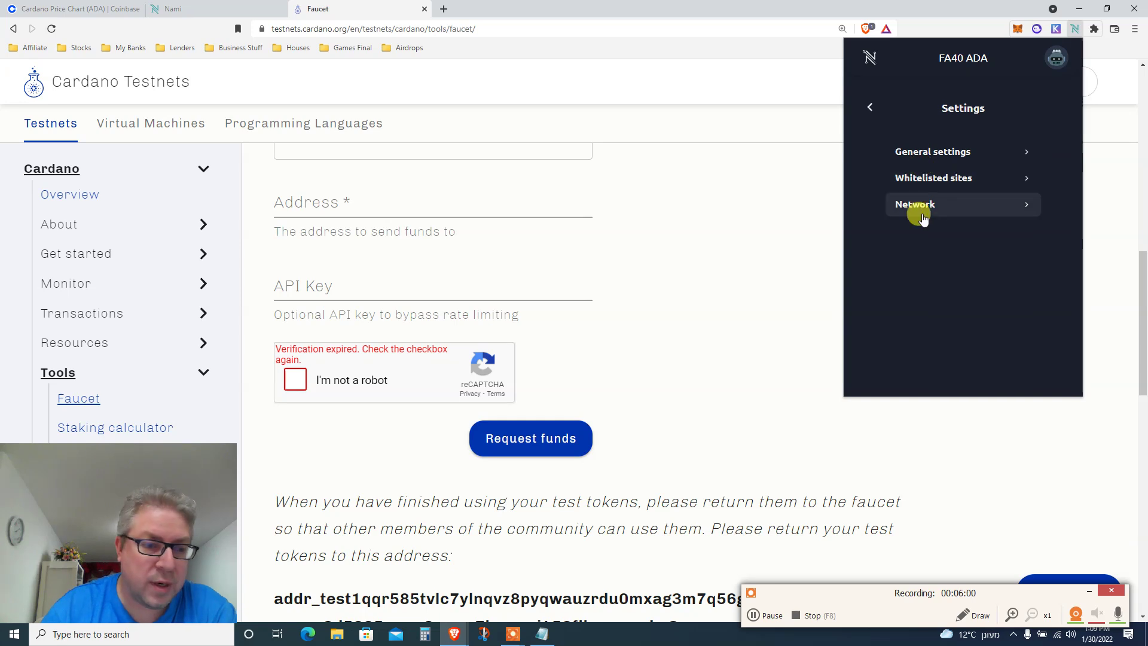
{"action": "left_click", "coordinate": [933, 153]}
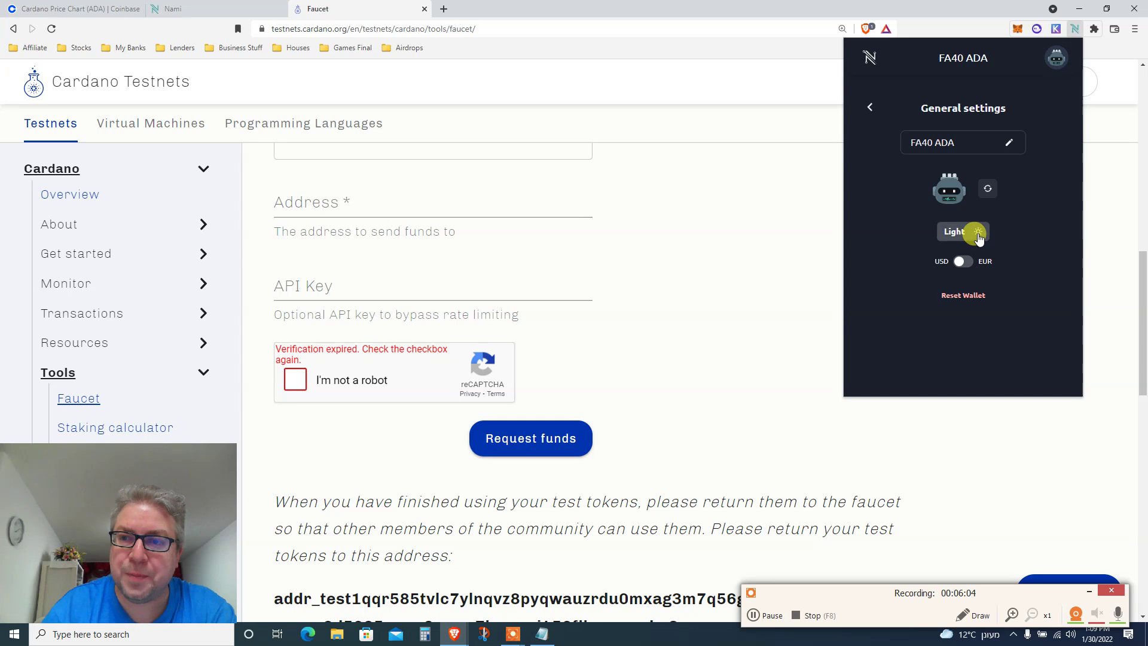
{"action": "left_click", "coordinate": [954, 231]}
{"action": "left_click", "coordinate": [957, 233]}
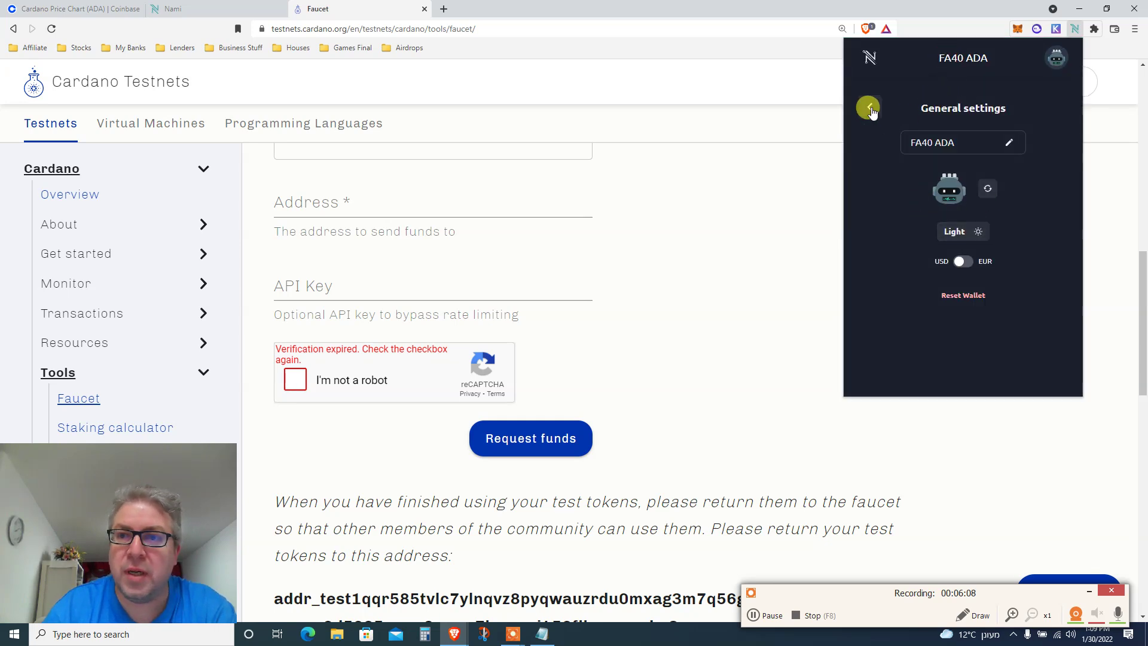
{"action": "left_click", "coordinate": [869, 106]}
Step: Switch Nami's network from Mainnet to Testnet
{"action": "left_click", "coordinate": [918, 204]}
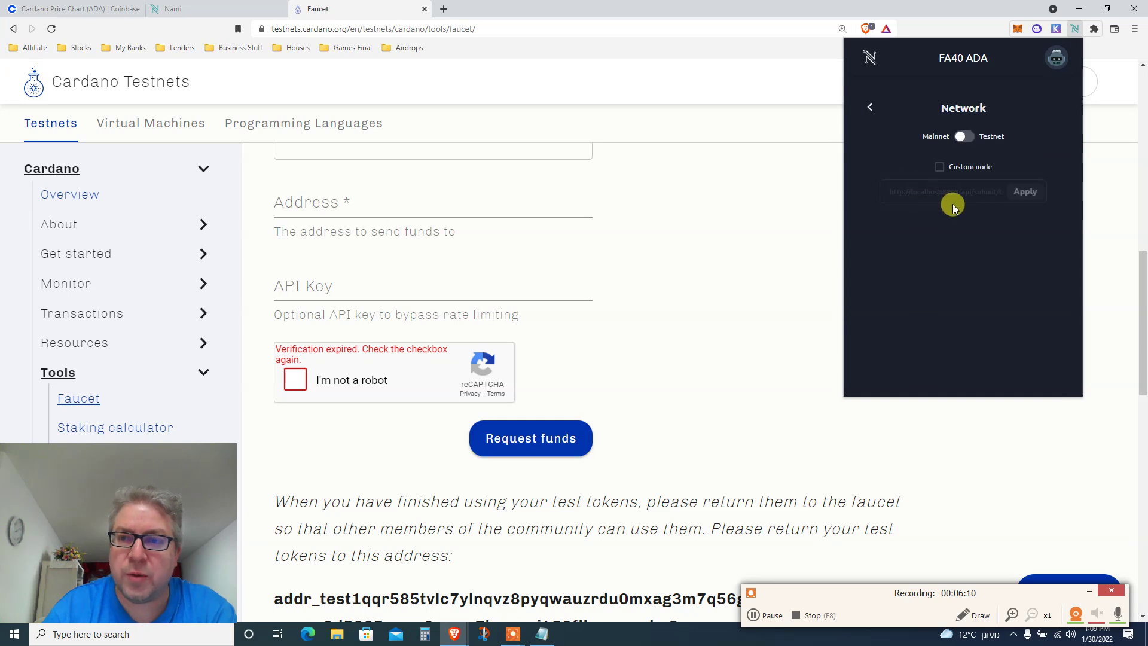
{"action": "left_click", "coordinate": [869, 107]}
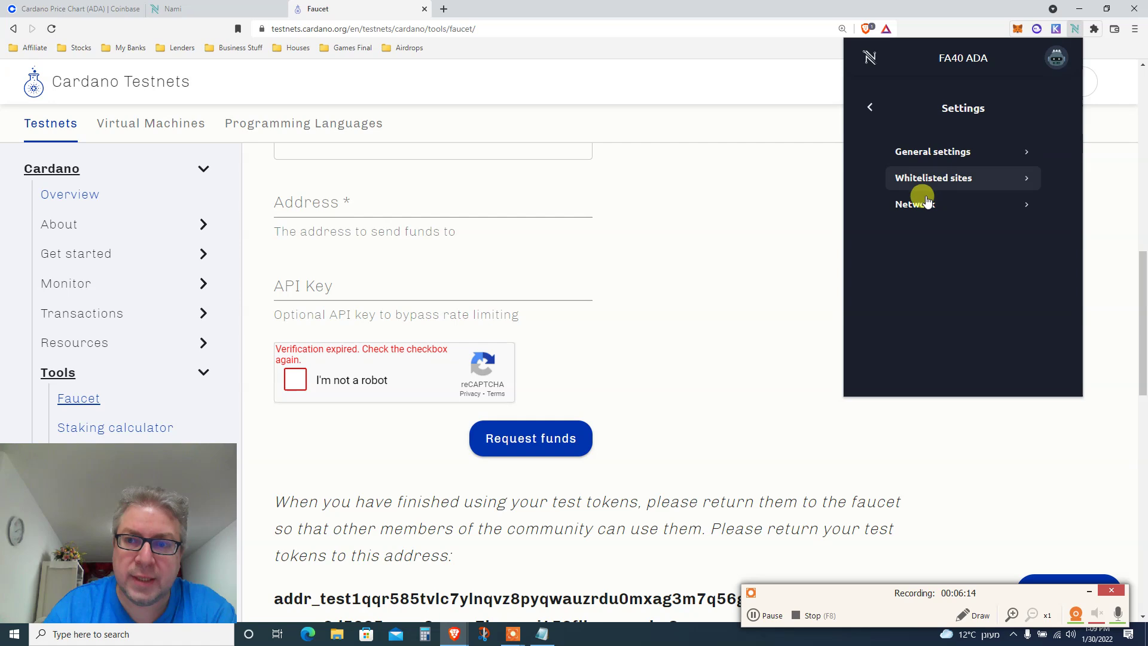
{"action": "left_click", "coordinate": [915, 204]}
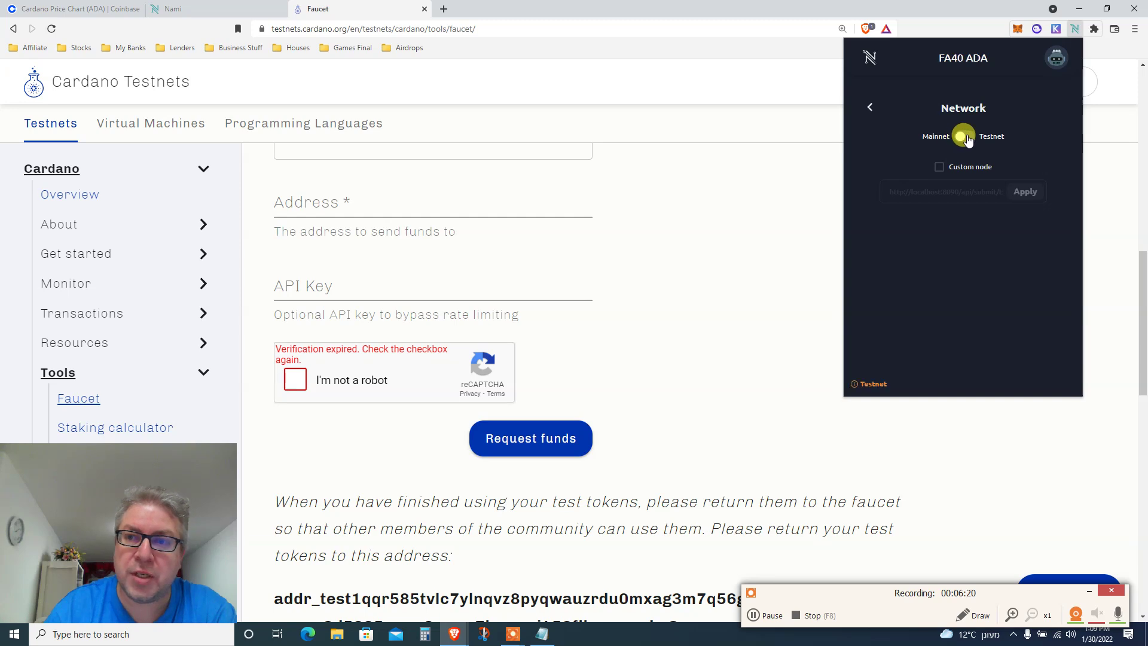
{"action": "left_click", "coordinate": [962, 137]}
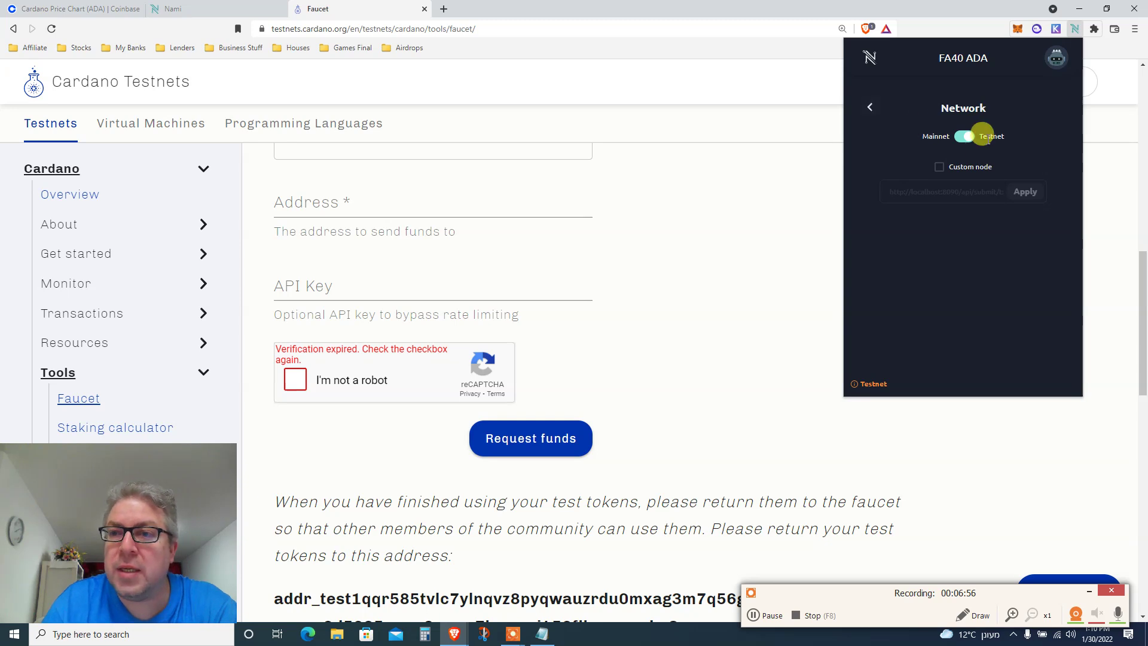
{"action": "left_click", "coordinate": [869, 108]}
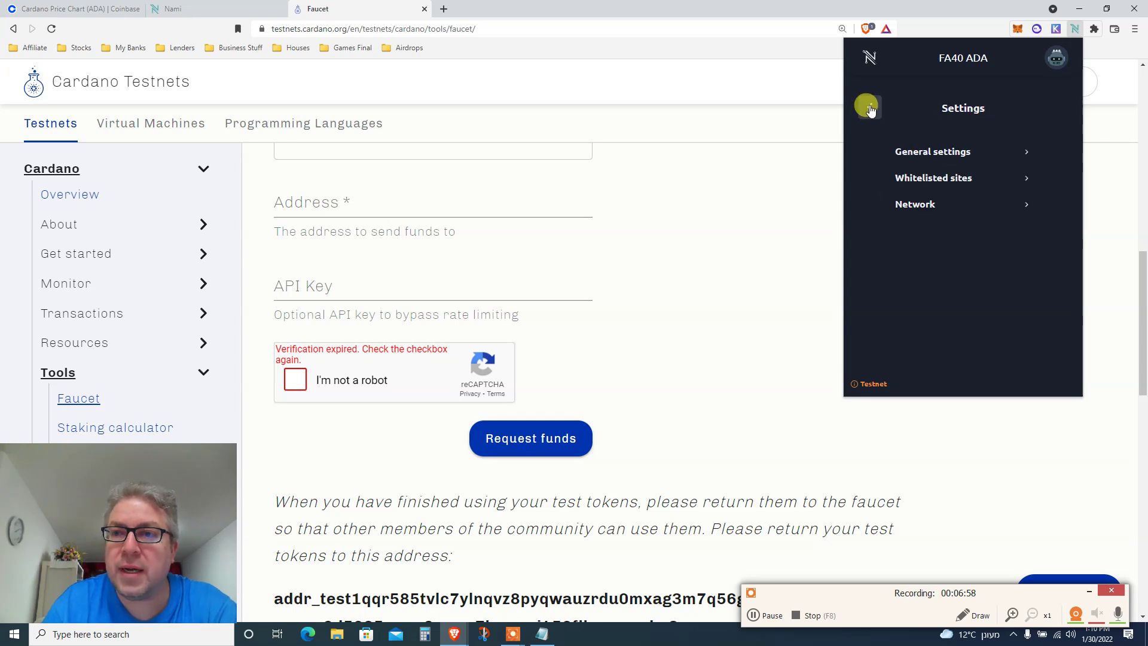
Step: Return to Nami's wallet home and select the 489.800115 tADA balance figure
{"action": "left_click", "coordinate": [869, 108]}
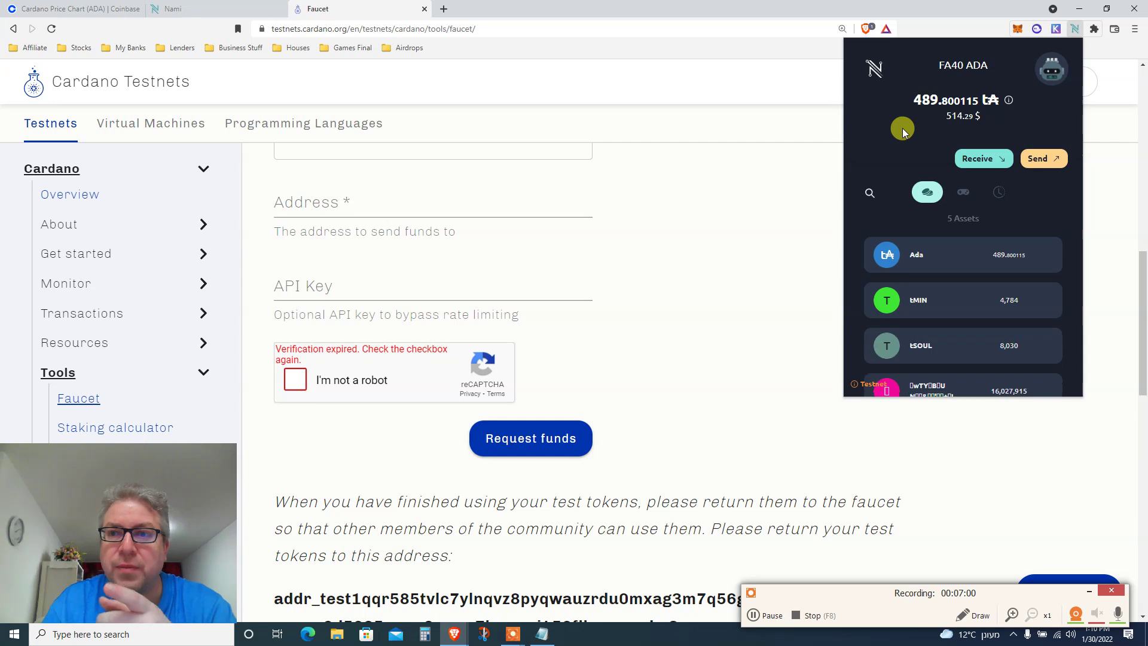
{"action": "double_click", "coordinate": [917, 99]}
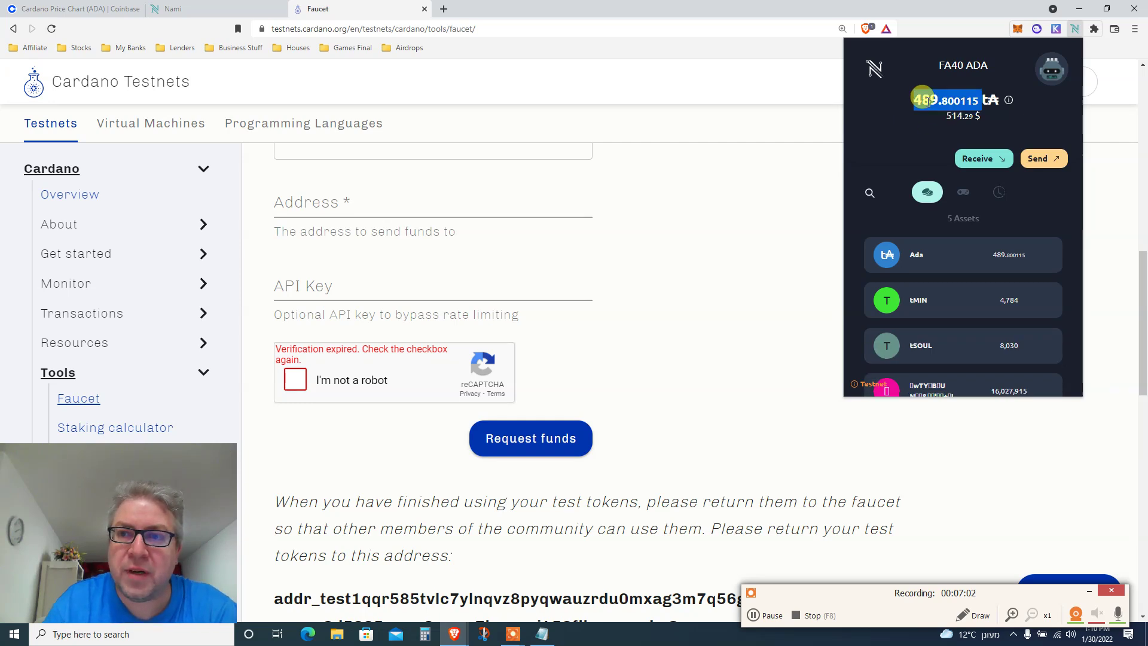
{"action": "left_click", "coordinate": [883, 132]}
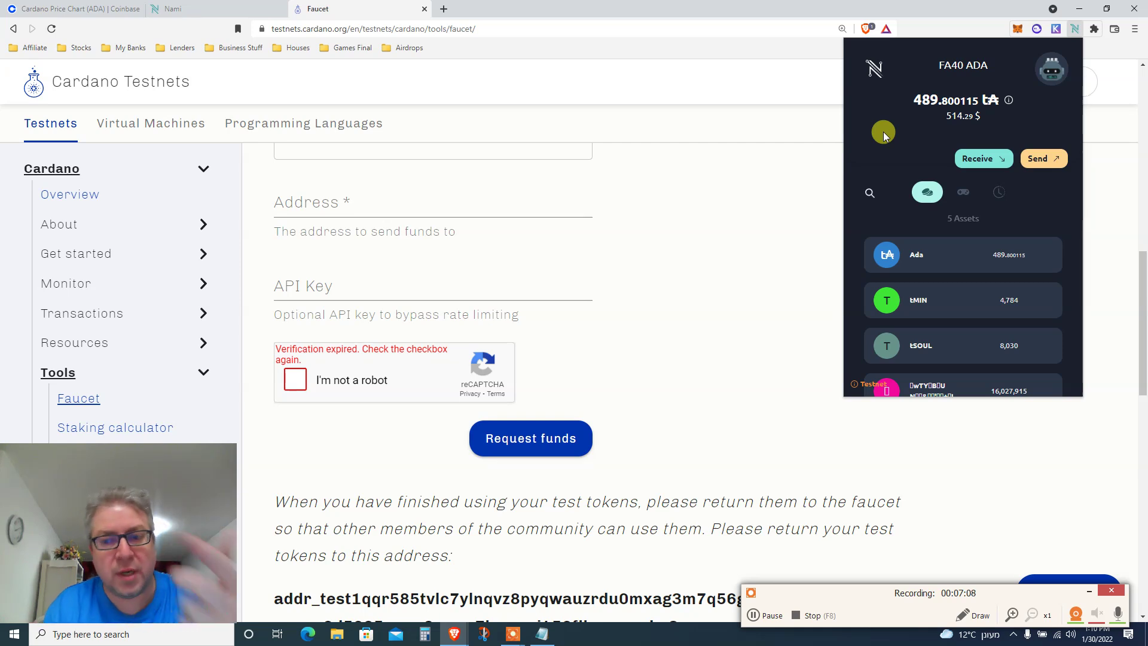
{"action": "scroll", "coordinate": [884, 132], "scroll_direction": "down", "scroll_amount": 1}
{"action": "scroll", "coordinate": [883, 132], "scroll_direction": "down", "scroll_amount": 1}
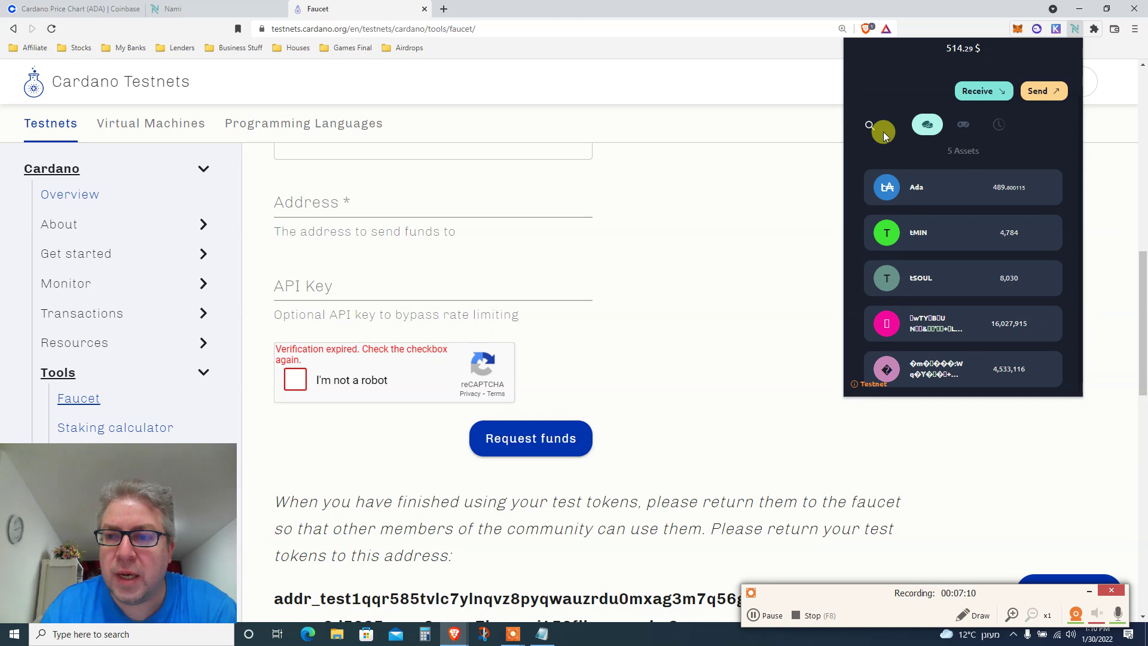
{"action": "scroll", "coordinate": [883, 132], "scroll_direction": "up", "scroll_amount": 1}
{"action": "scroll", "coordinate": [883, 132], "scroll_direction": "down", "scroll_amount": 2}
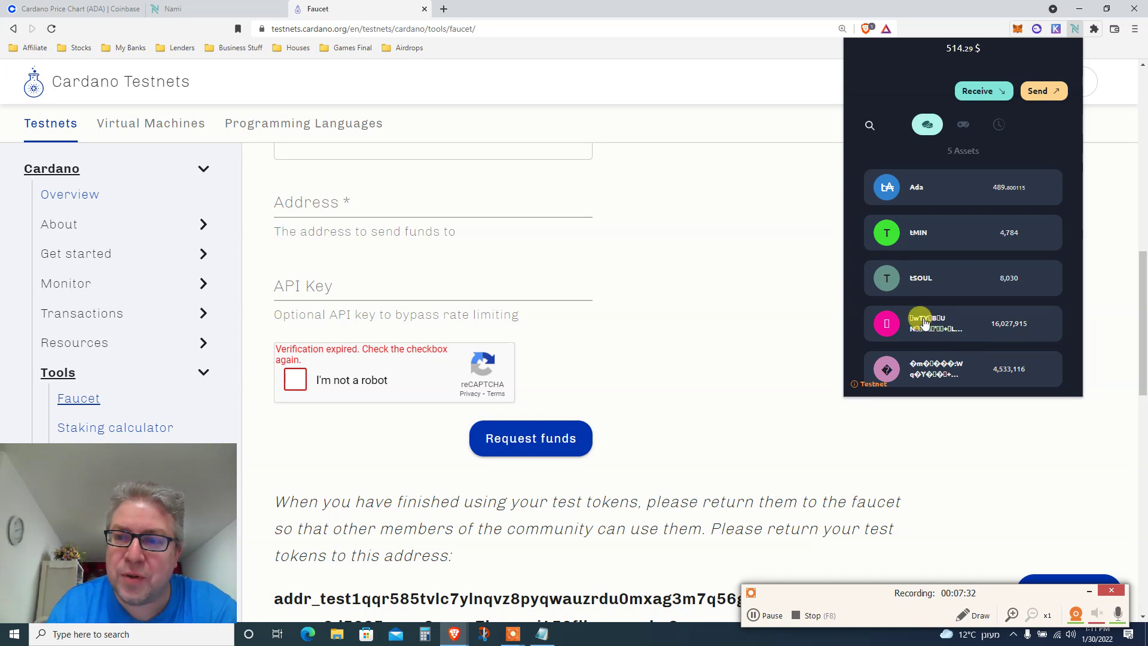
{"action": "scroll", "coordinate": [924, 323], "scroll_direction": "up", "scroll_amount": 2}
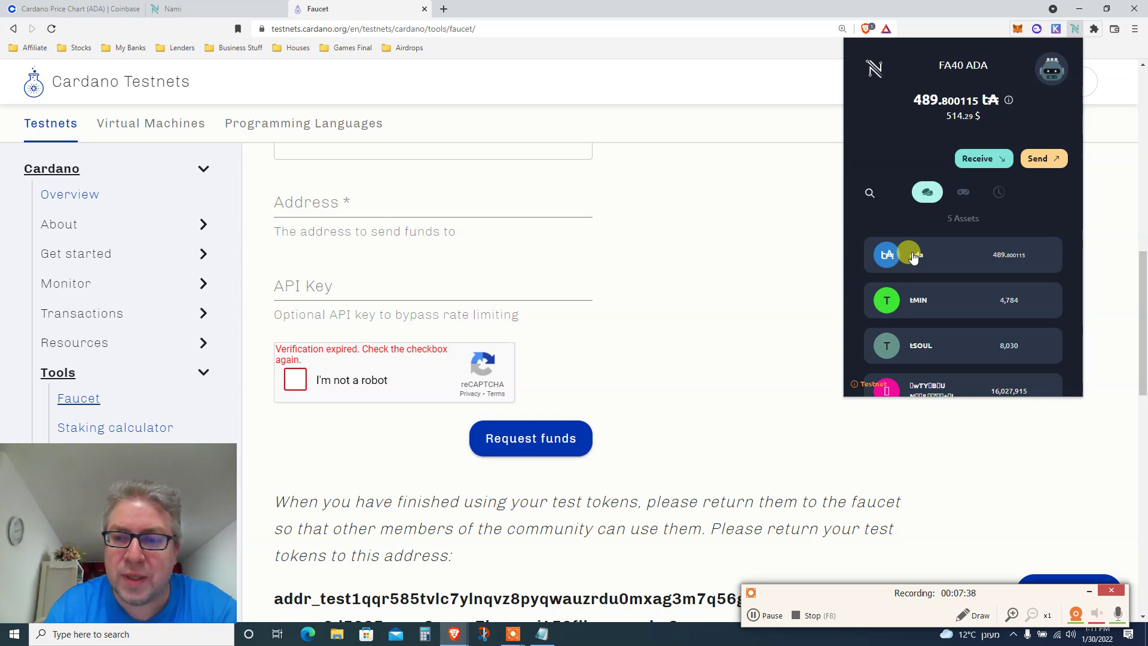
{"action": "scroll", "coordinate": [913, 256], "scroll_direction": "down", "scroll_amount": 1}
{"action": "scroll", "coordinate": [912, 257], "scroll_direction": "up", "scroll_amount": 1}
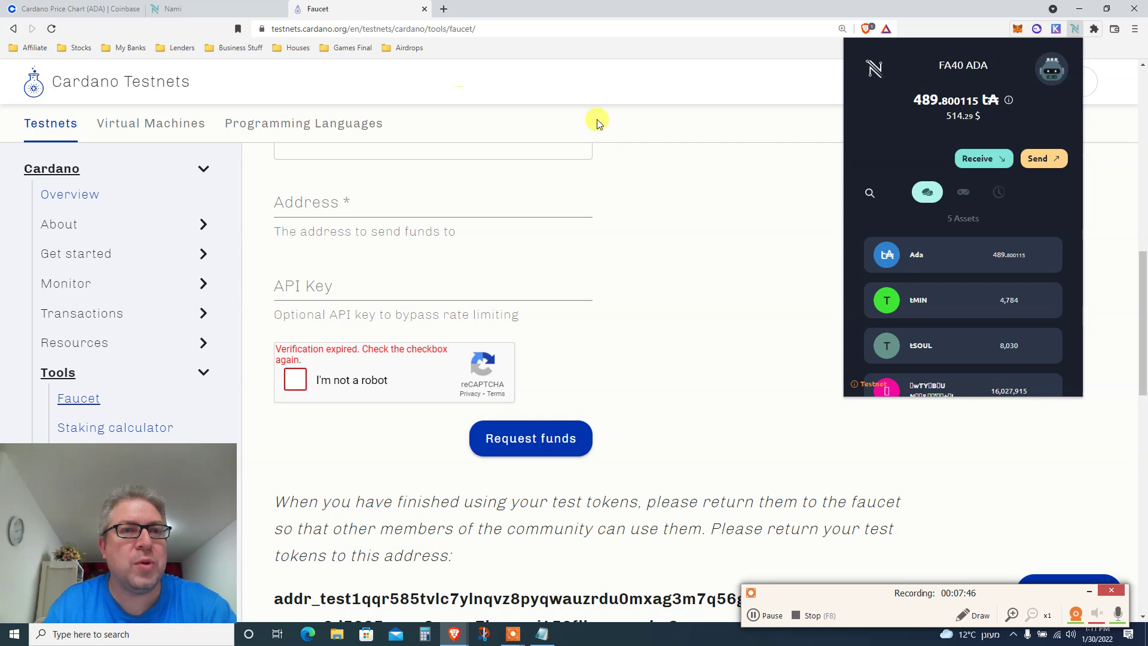
Step: Close Nami, read the faucet explanation and default tAda note, then reopen Nami at 489.800115 tADA
{"action": "left_click", "coordinate": [674, 181]}
{"action": "scroll", "coordinate": [673, 181], "scroll_direction": "up", "scroll_amount": 1}
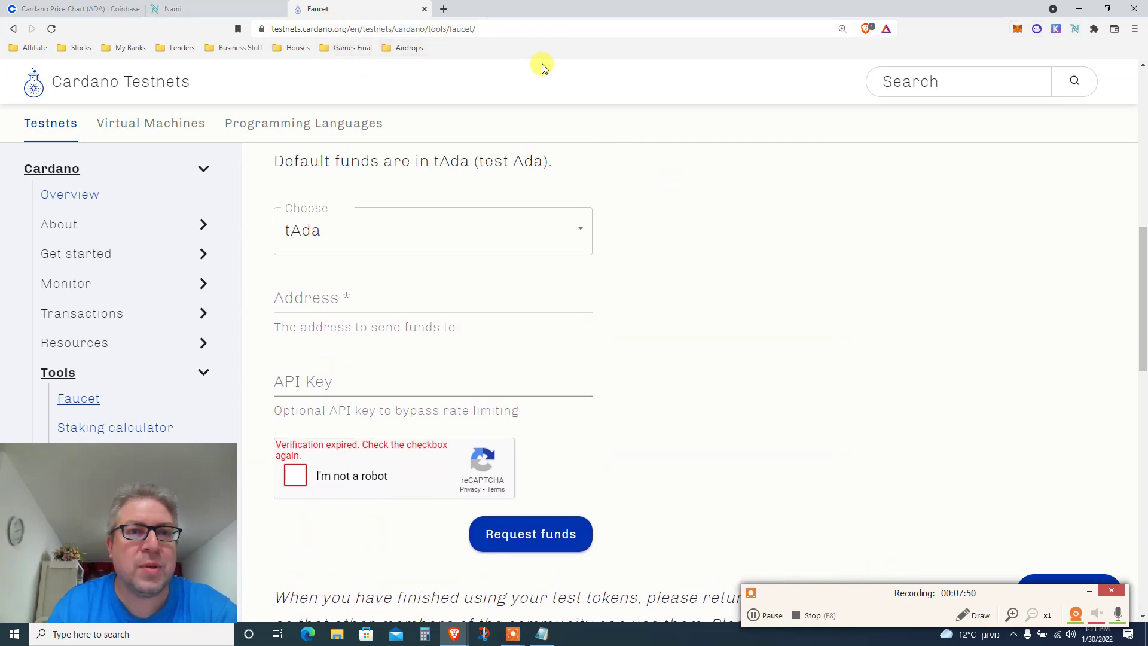
{"action": "scroll", "coordinate": [825, 209], "scroll_direction": "up", "scroll_amount": 1}
{"action": "scroll", "coordinate": [824, 209], "scroll_direction": "up", "scroll_amount": 5}
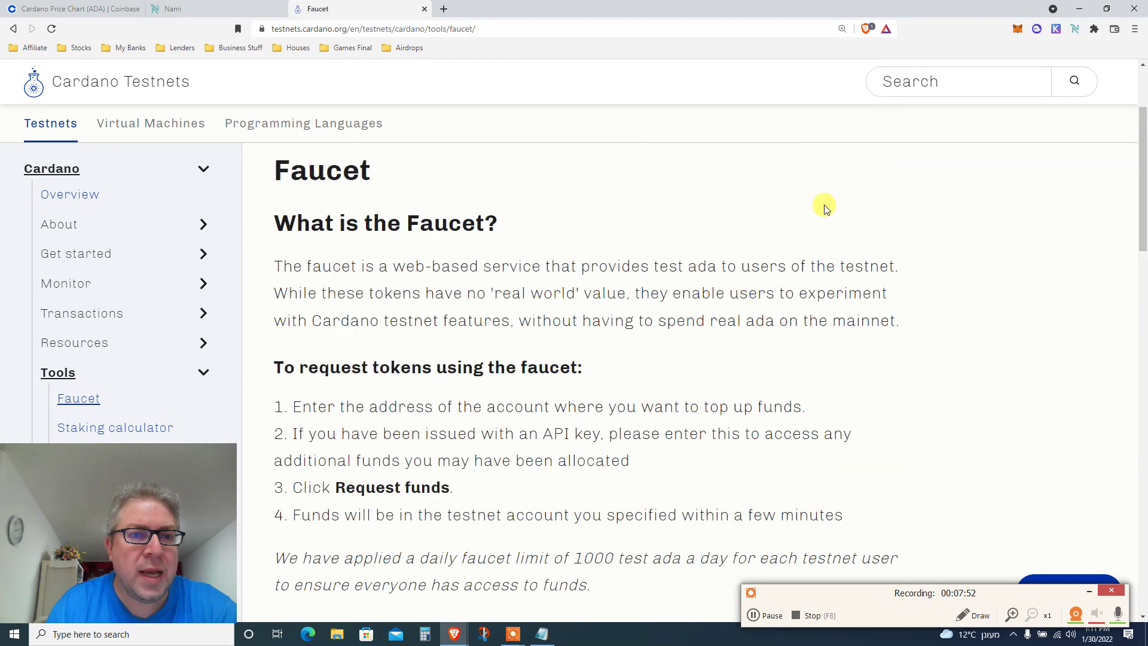
{"action": "triple_click", "coordinate": [437, 331]}
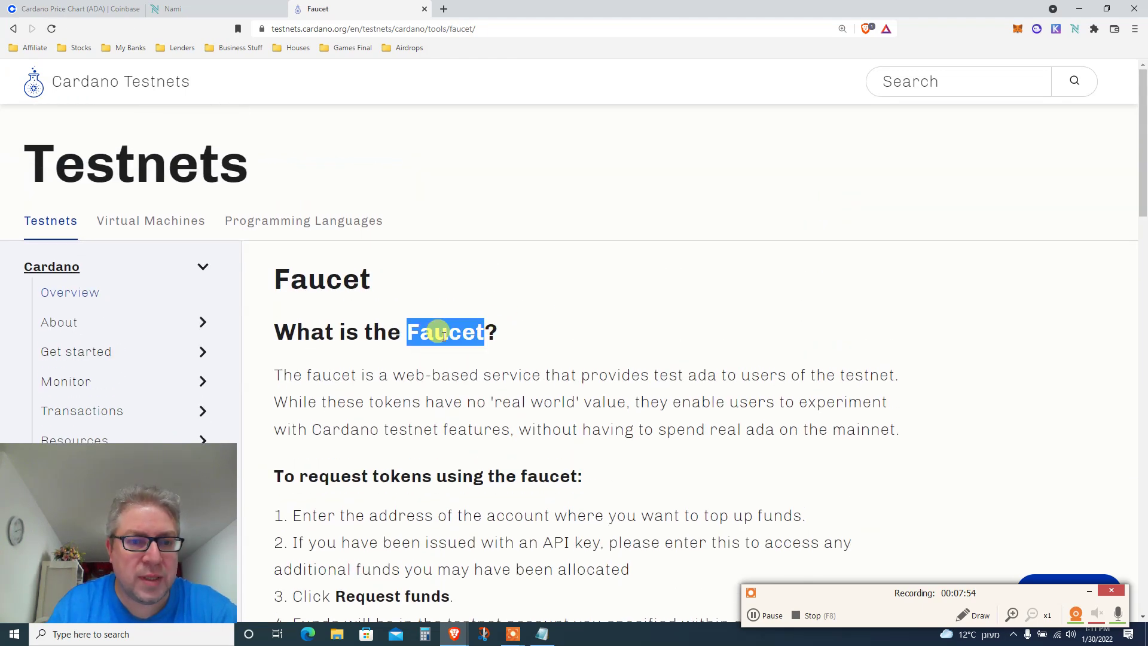
{"action": "triple_click", "coordinate": [473, 373]}
{"action": "scroll", "coordinate": [475, 375], "scroll_direction": "down", "scroll_amount": 2}
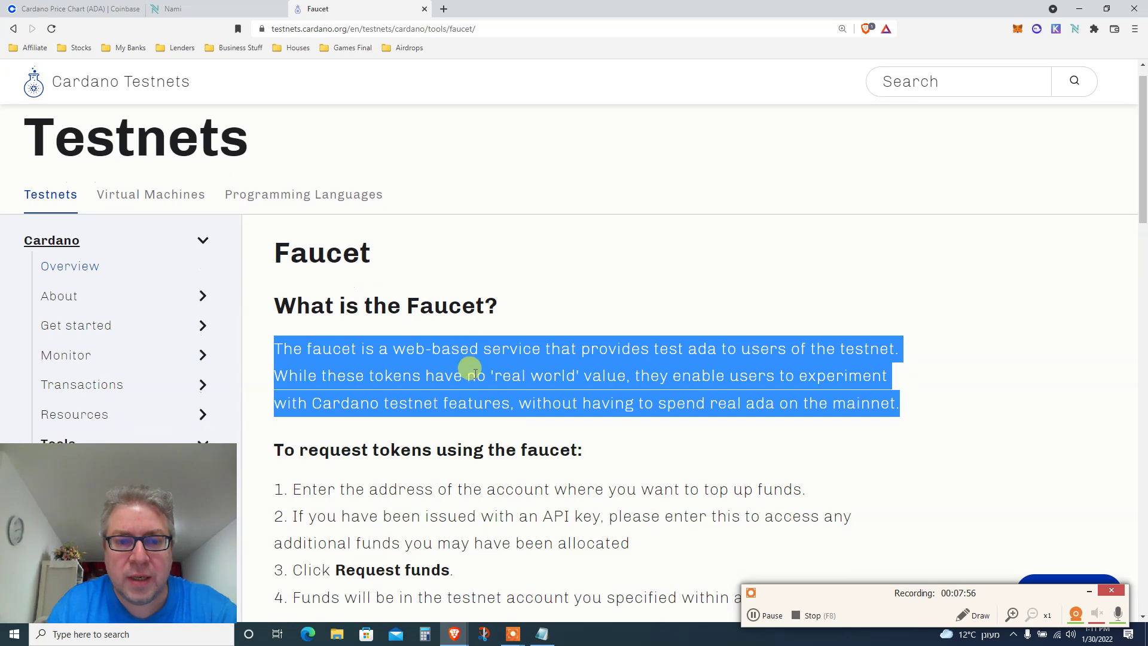
{"action": "scroll", "coordinate": [473, 375], "scroll_direction": "down", "scroll_amount": 1}
{"action": "scroll", "coordinate": [474, 375], "scroll_direction": "down", "scroll_amount": 1}
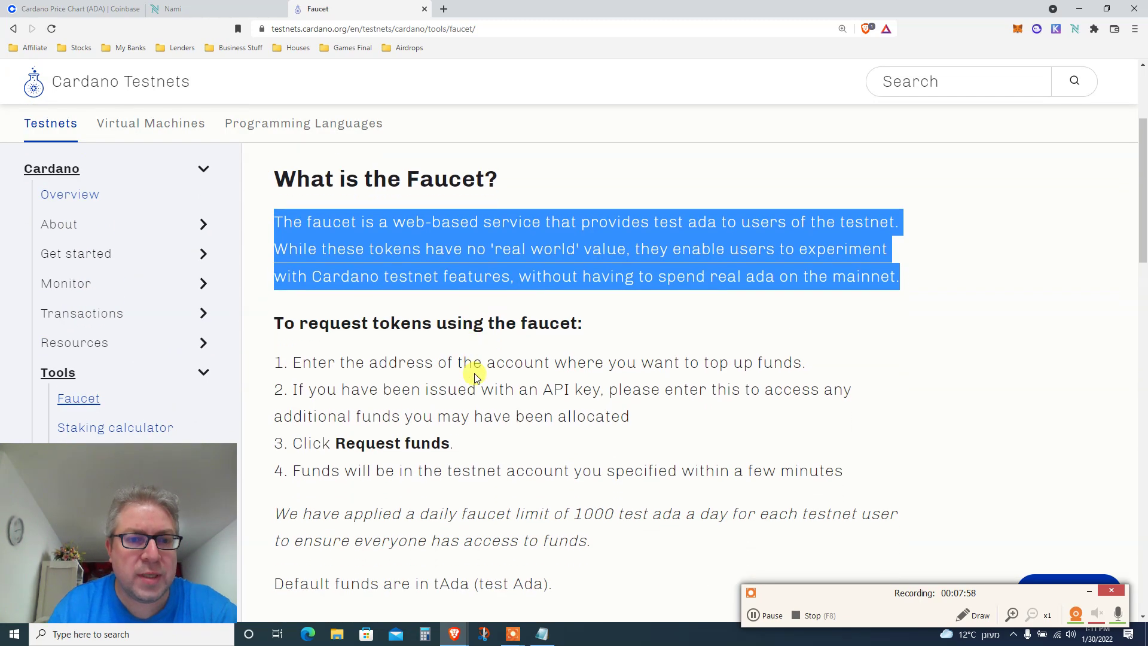
{"action": "left_click", "coordinate": [474, 375]}
{"action": "triple_click", "coordinate": [474, 374]}
{"action": "scroll", "coordinate": [474, 375], "scroll_direction": "down", "scroll_amount": 2}
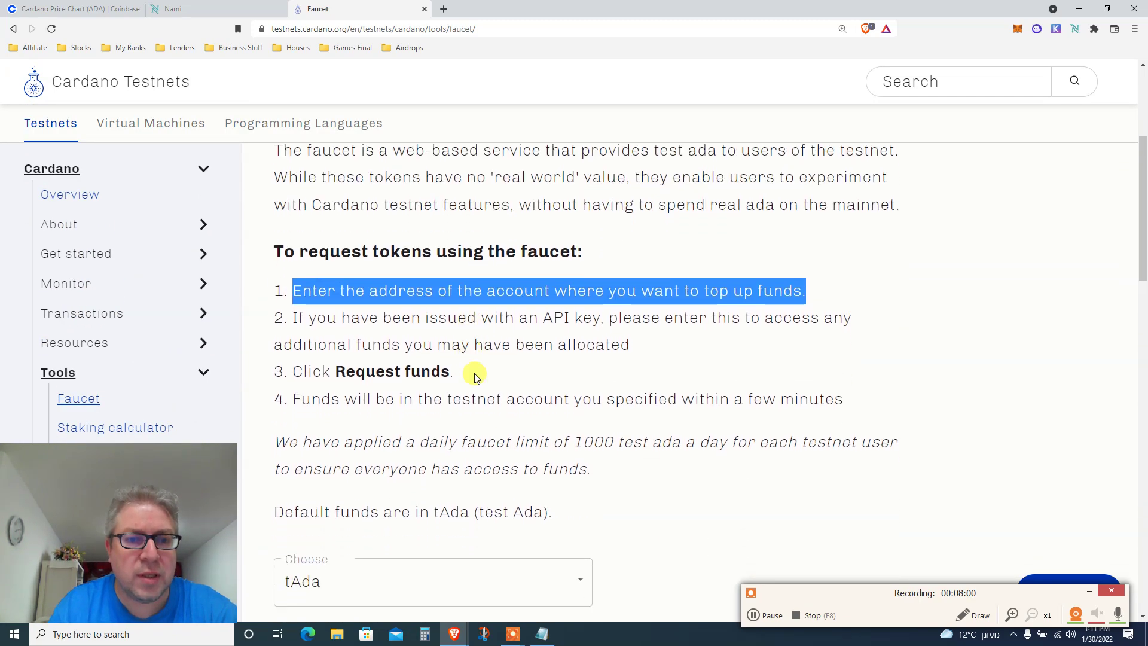
{"action": "scroll", "coordinate": [473, 375], "scroll_direction": "down", "scroll_amount": 1}
{"action": "scroll", "coordinate": [473, 375], "scroll_direction": "down", "scroll_amount": 1}
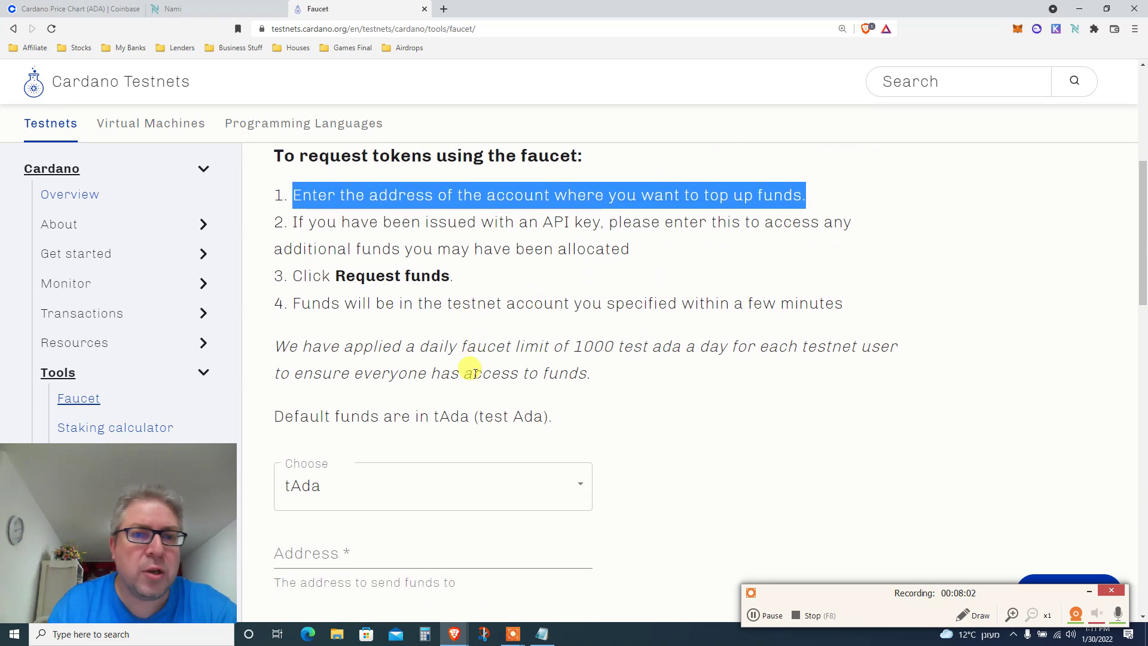
{"action": "scroll", "coordinate": [474, 375], "scroll_direction": "down", "scroll_amount": 1}
{"action": "scroll", "coordinate": [475, 372], "scroll_direction": "down", "scroll_amount": 1}
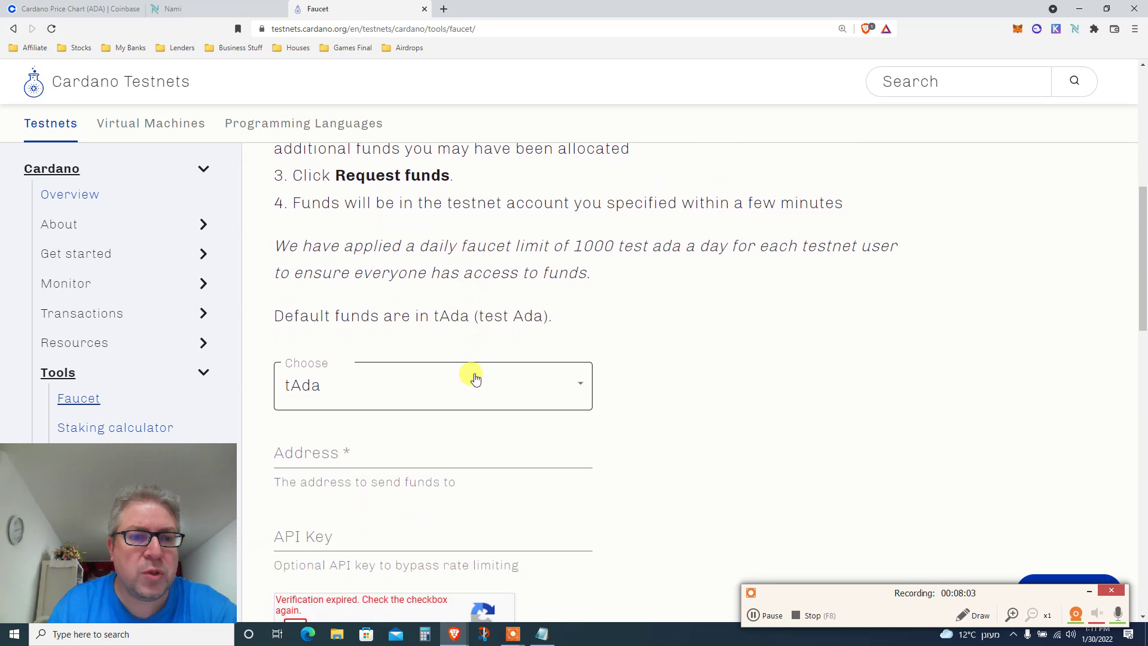
{"action": "triple_click", "coordinate": [342, 296]}
{"action": "left_click", "coordinate": [780, 318]}
{"action": "scroll", "coordinate": [780, 318], "scroll_direction": "down", "scroll_amount": 2}
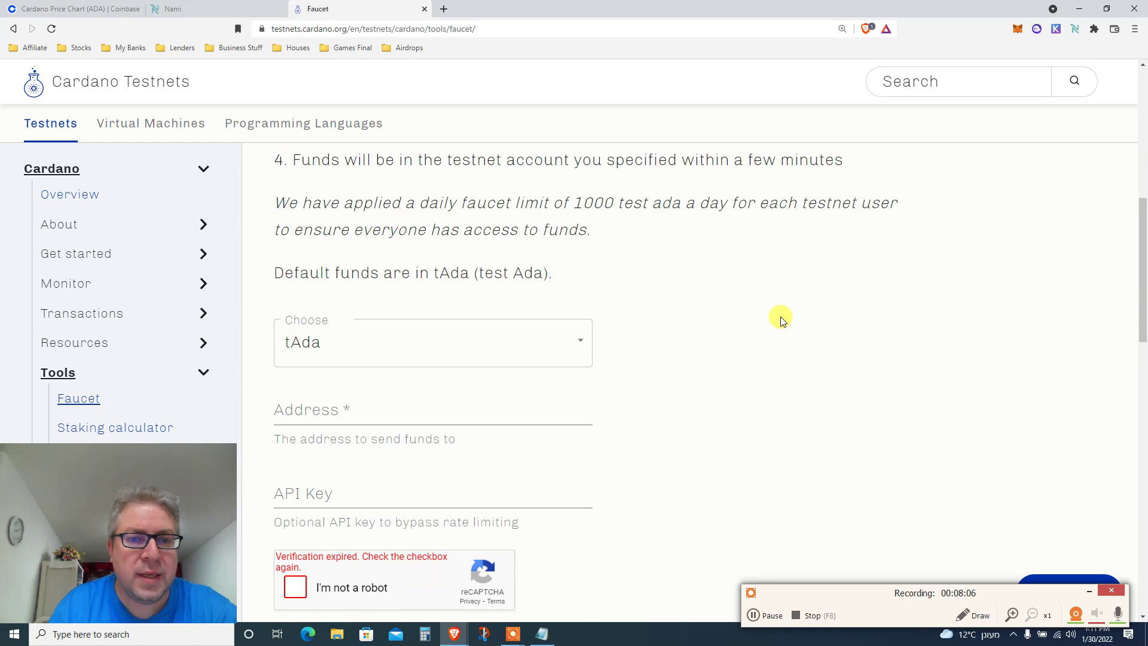
{"action": "scroll", "coordinate": [780, 318], "scroll_direction": "down", "scroll_amount": 2}
{"action": "scroll", "coordinate": [780, 318], "scroll_direction": "down", "scroll_amount": 1}
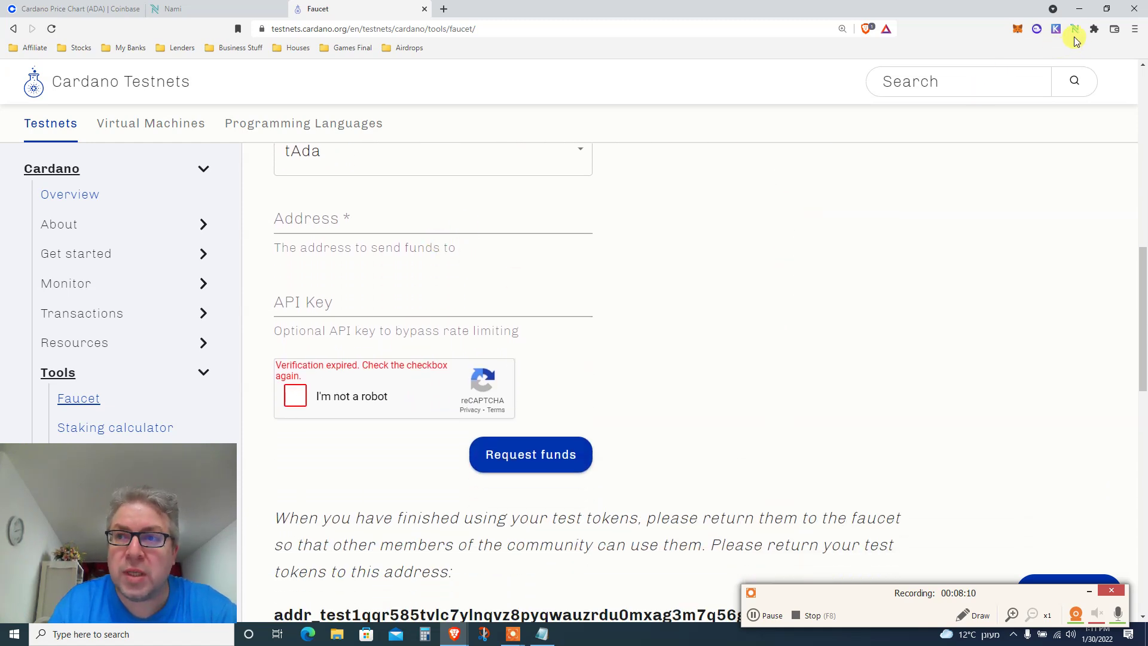
{"action": "left_click", "coordinate": [1076, 30]}
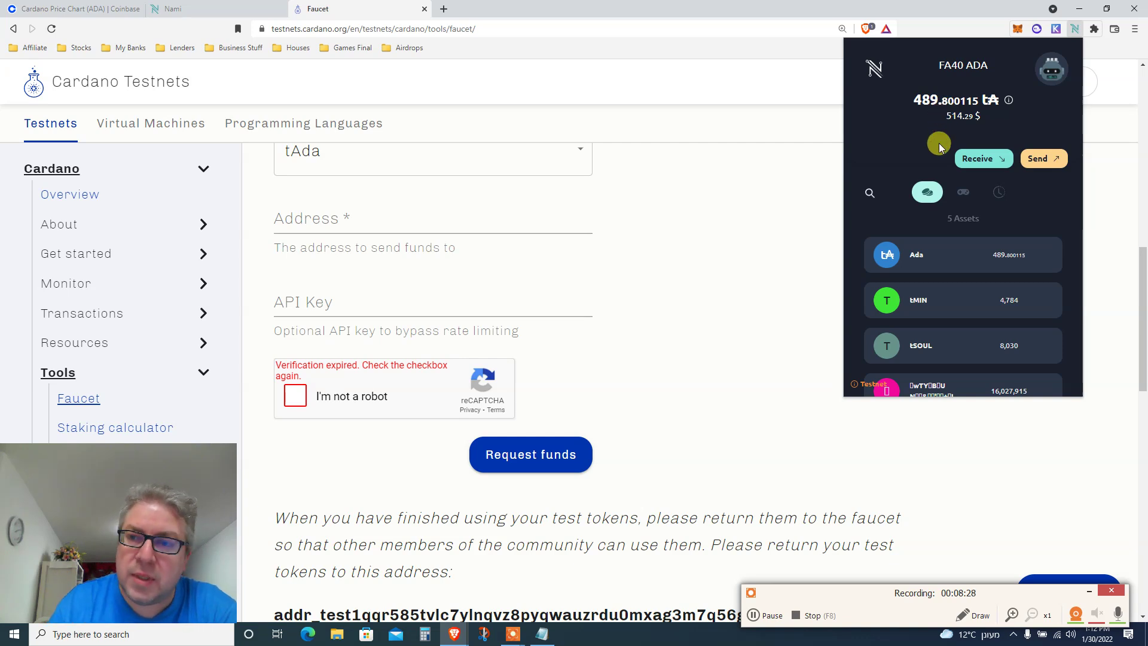
Step: Copy Nami's testnet receiving address from the Receive screen
{"action": "left_click", "coordinate": [972, 163]}
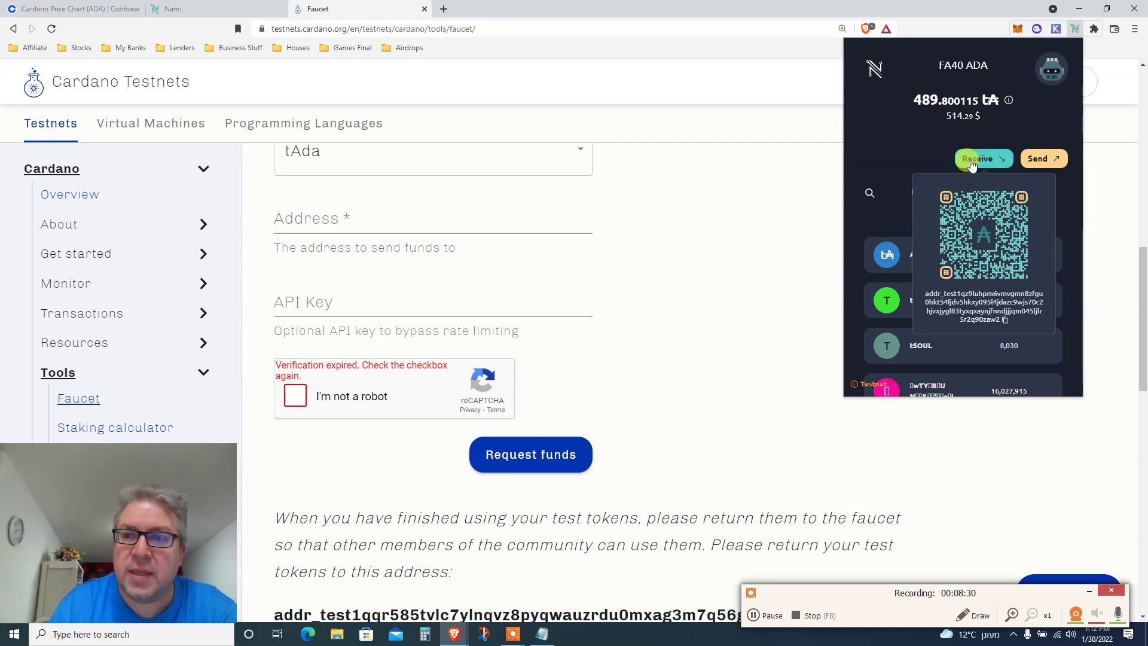
{"action": "left_click", "coordinate": [1005, 327]}
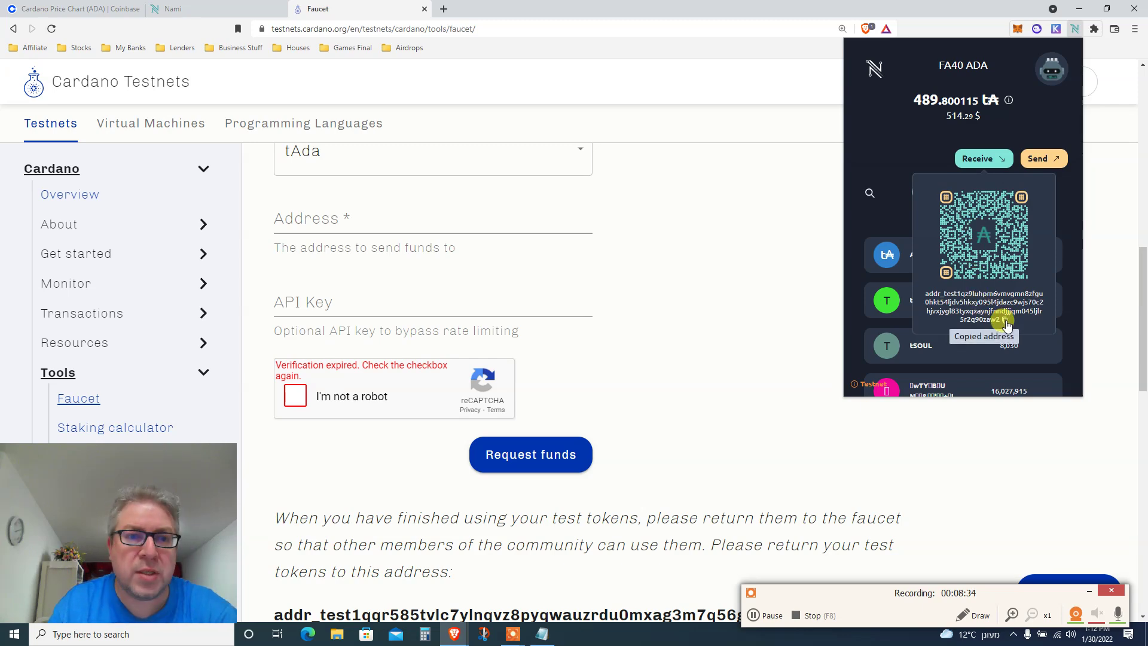
Step: Paste the Nami testnet address into the faucet, complete reCAPTCHA, and request tAda
{"action": "left_click", "coordinate": [426, 224]}
{"action": "key", "text": "ctrl+v"}
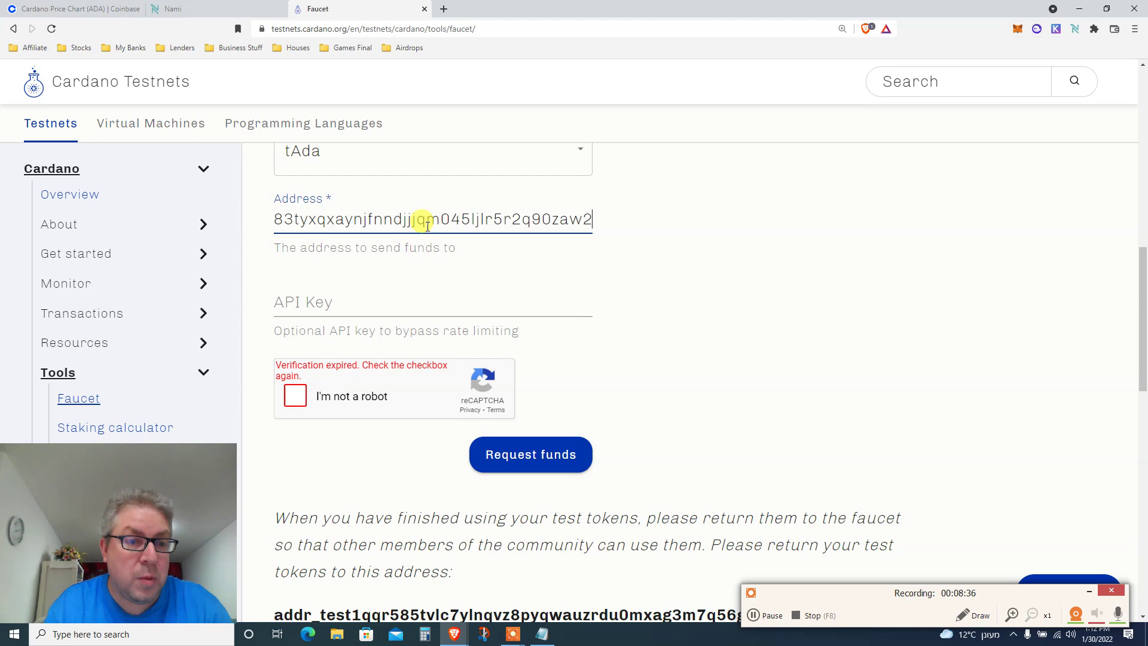
{"action": "left_click", "coordinate": [724, 285]}
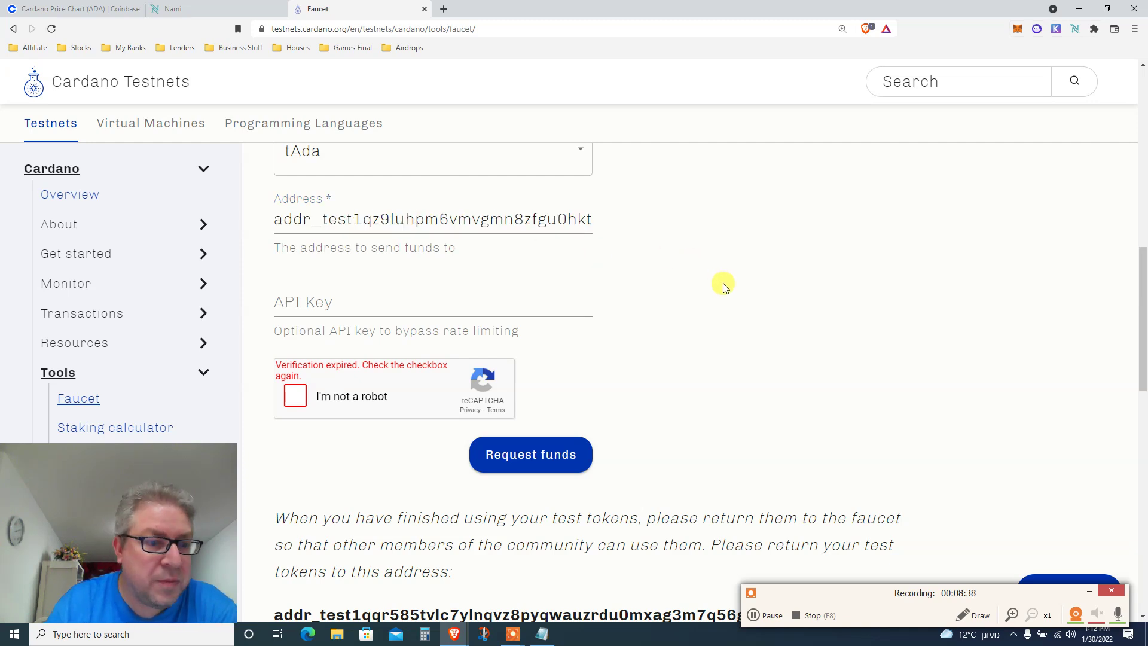
{"action": "left_click_drag", "start_coordinate": [1142, 290], "coordinate": [1143, 300]}
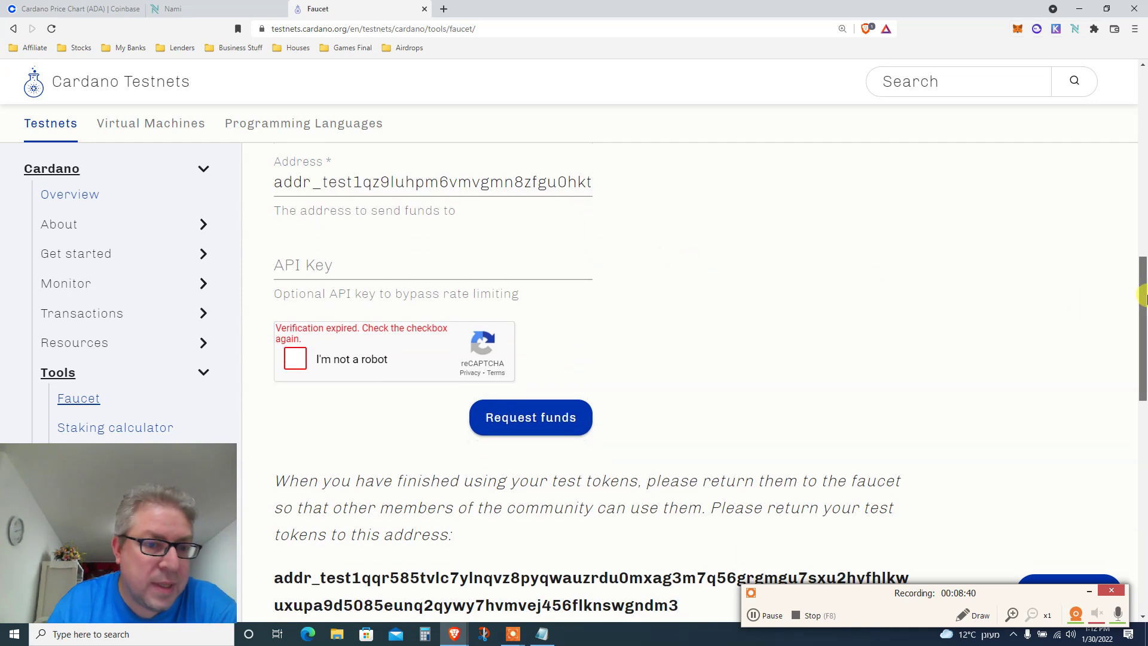
{"action": "left_click", "coordinate": [294, 352]}
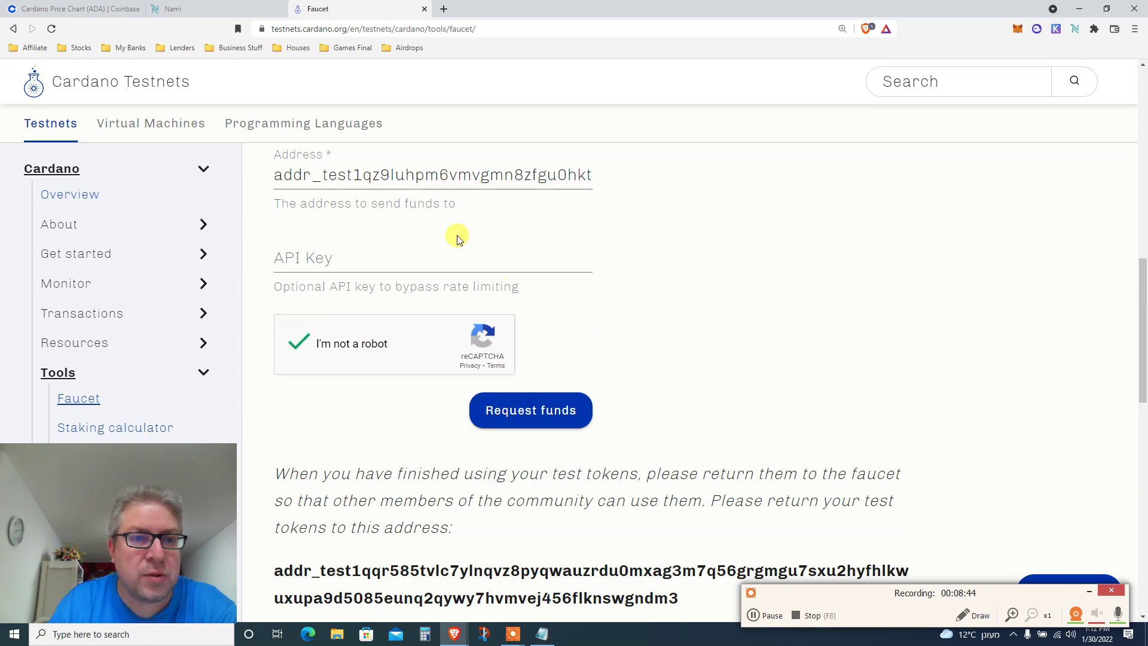
{"action": "left_click", "coordinate": [531, 412]}
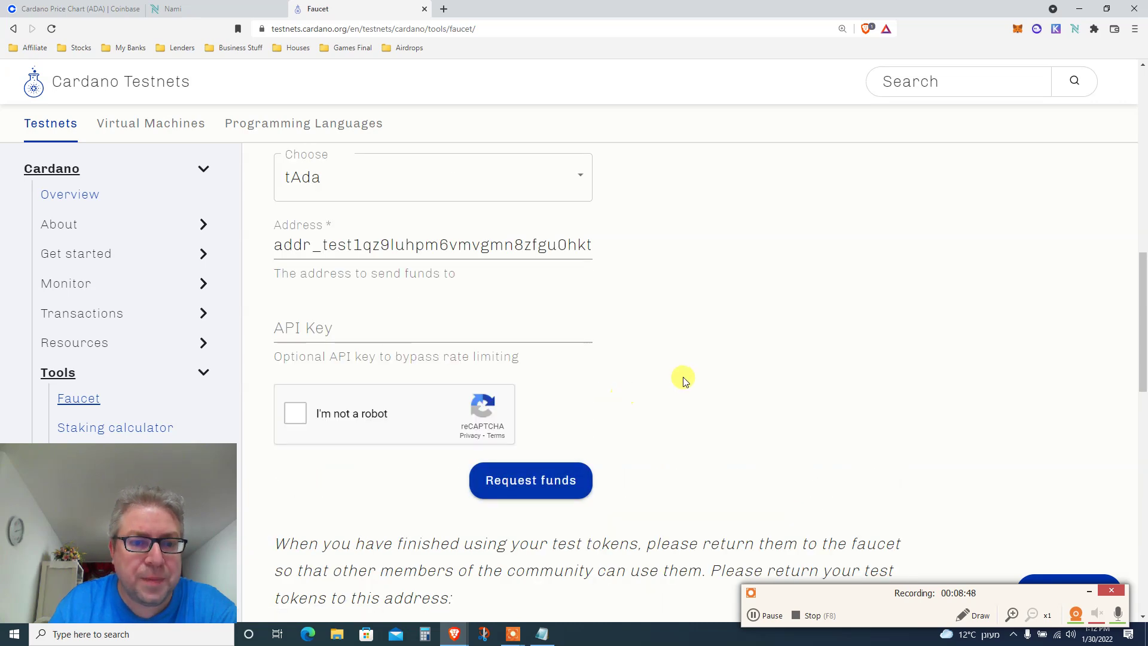
{"action": "scroll", "coordinate": [1144, 376], "scroll_direction": "down", "scroll_amount": 1}
{"action": "scroll", "coordinate": [1144, 376], "scroll_direction": "down", "scroll_amount": 1}
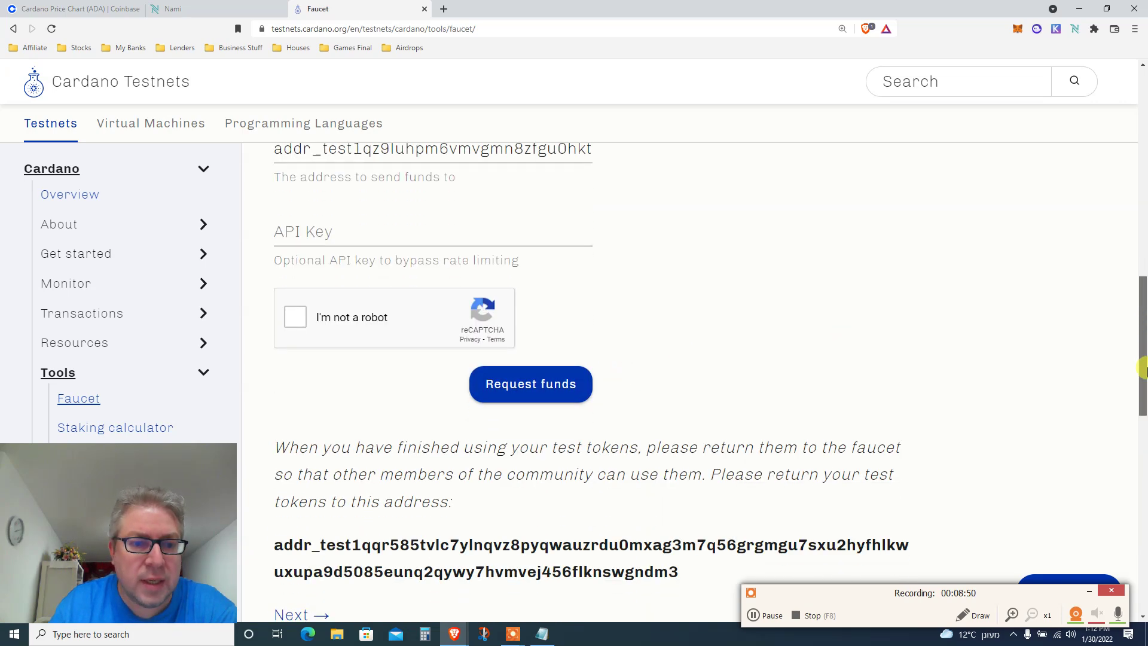
{"action": "scroll", "coordinate": [1144, 374], "scroll_direction": "down", "scroll_amount": 1}
{"action": "scroll", "coordinate": [1144, 375], "scroll_direction": "down", "scroll_amount": 1}
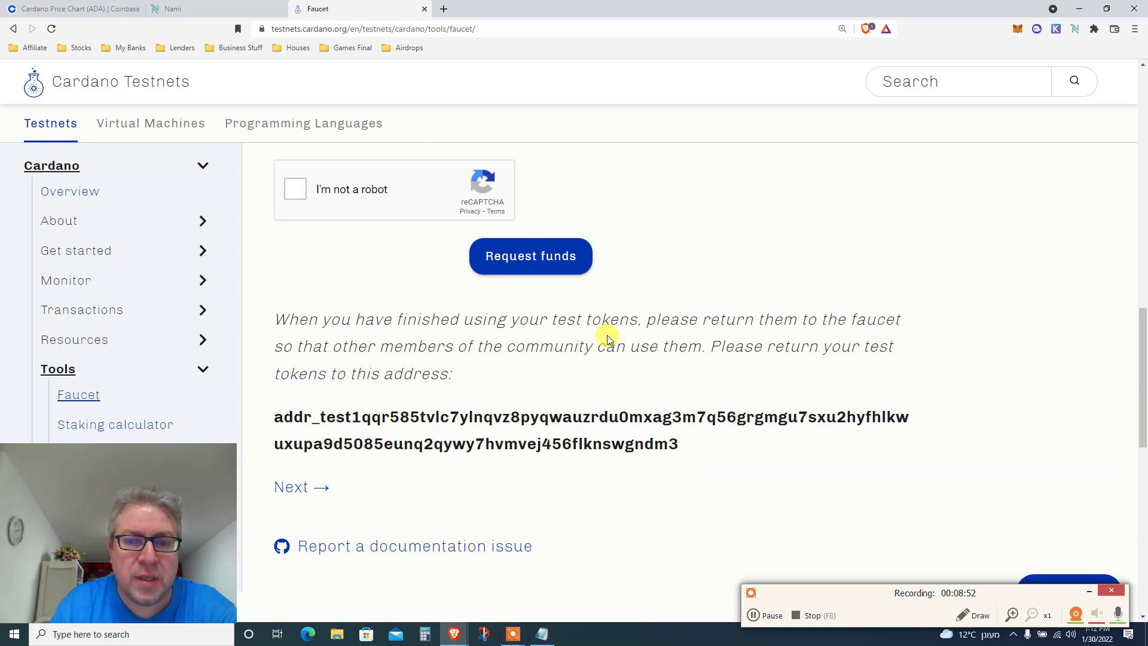
Step: Review the faucet's return-address note and the too-many-requests error (retry after January 31, 2022 9:22 AM)
{"action": "triple_click", "coordinate": [734, 312]}
{"action": "triple_click", "coordinate": [409, 436]}
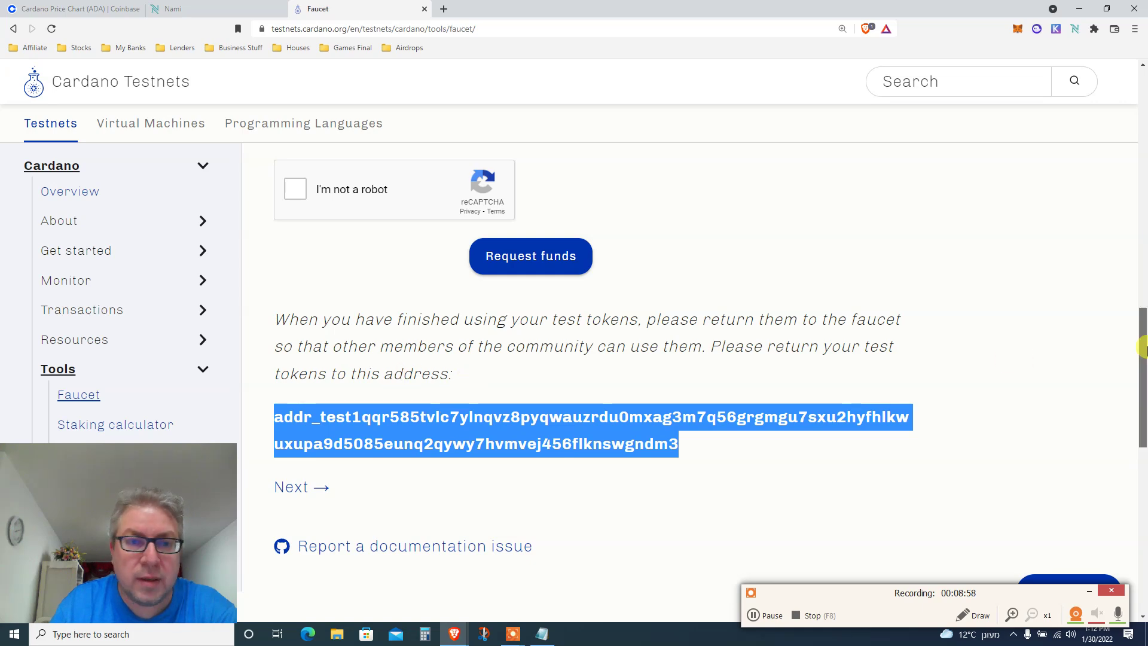
{"action": "left_click_drag", "start_coordinate": [1141, 355], "coordinate": [1120, 244]}
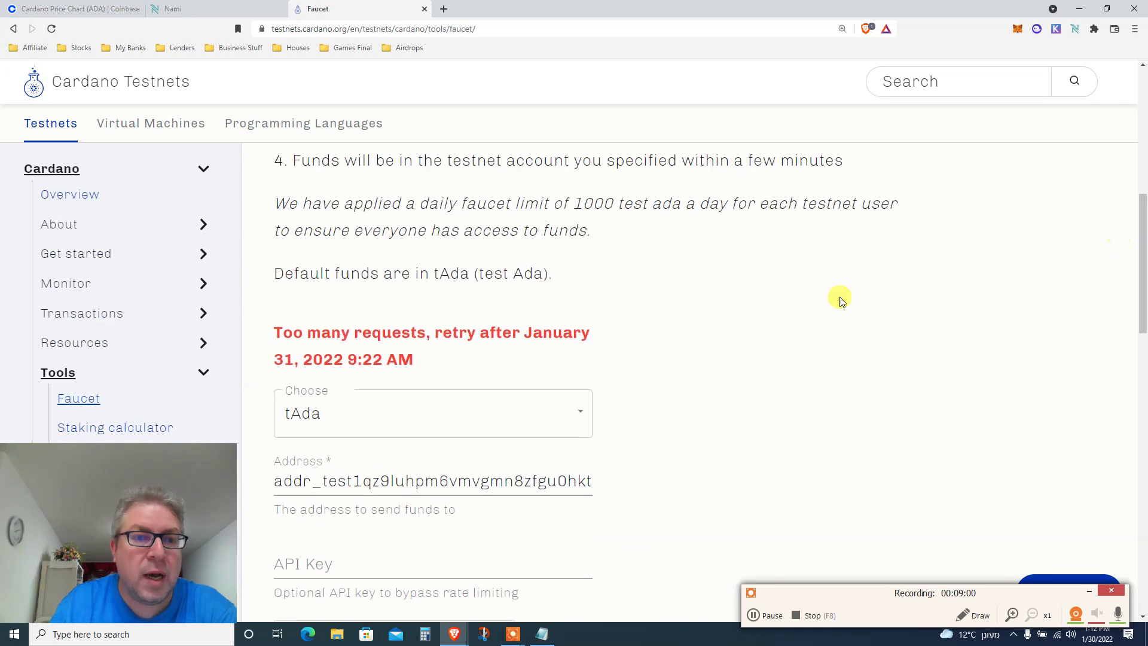
{"action": "triple_click", "coordinate": [501, 334]}
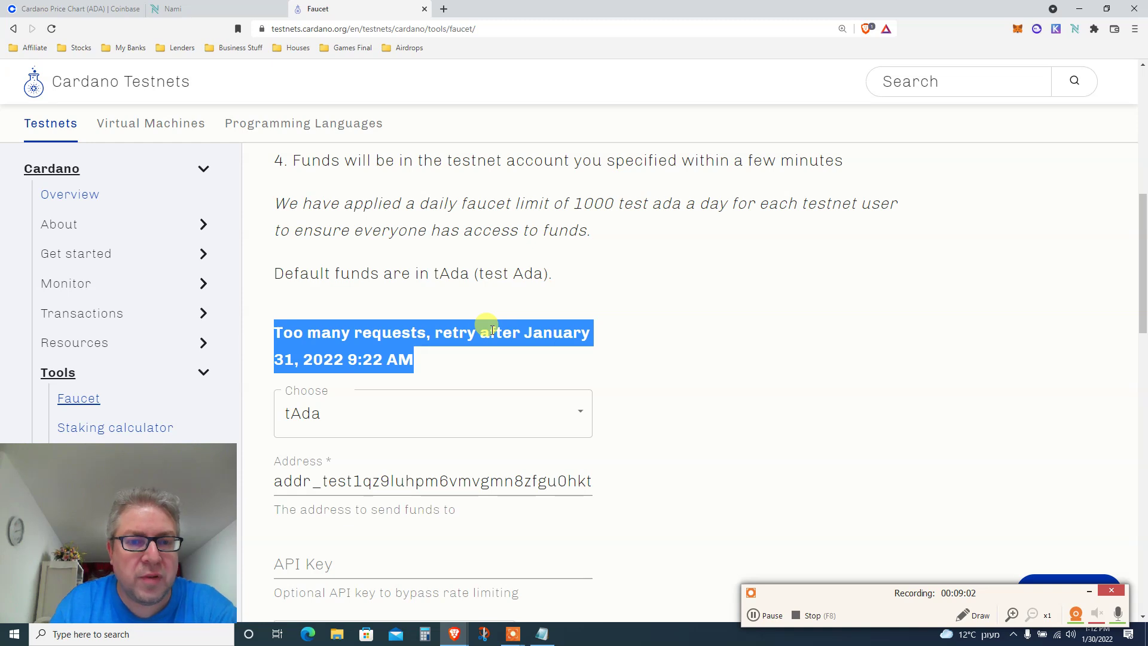
{"action": "left_click", "coordinate": [1025, 302]}
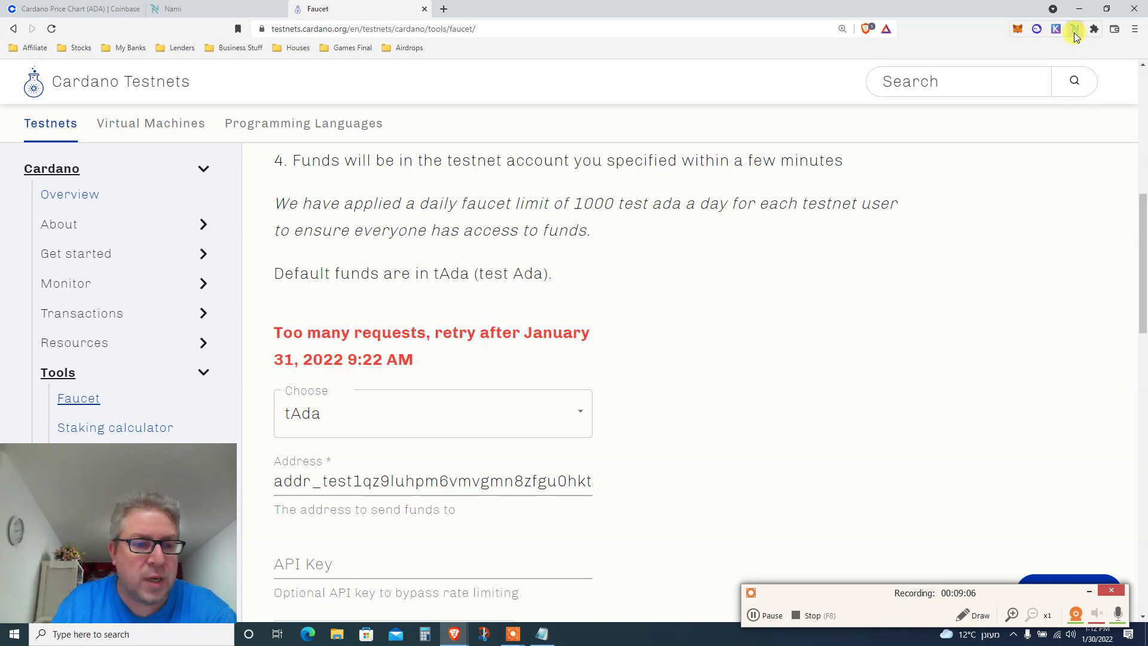
Step: Switch Nami's network setting from Testnet to Mainnet and return to the main wallet view
{"action": "left_click", "coordinate": [1073, 30]}
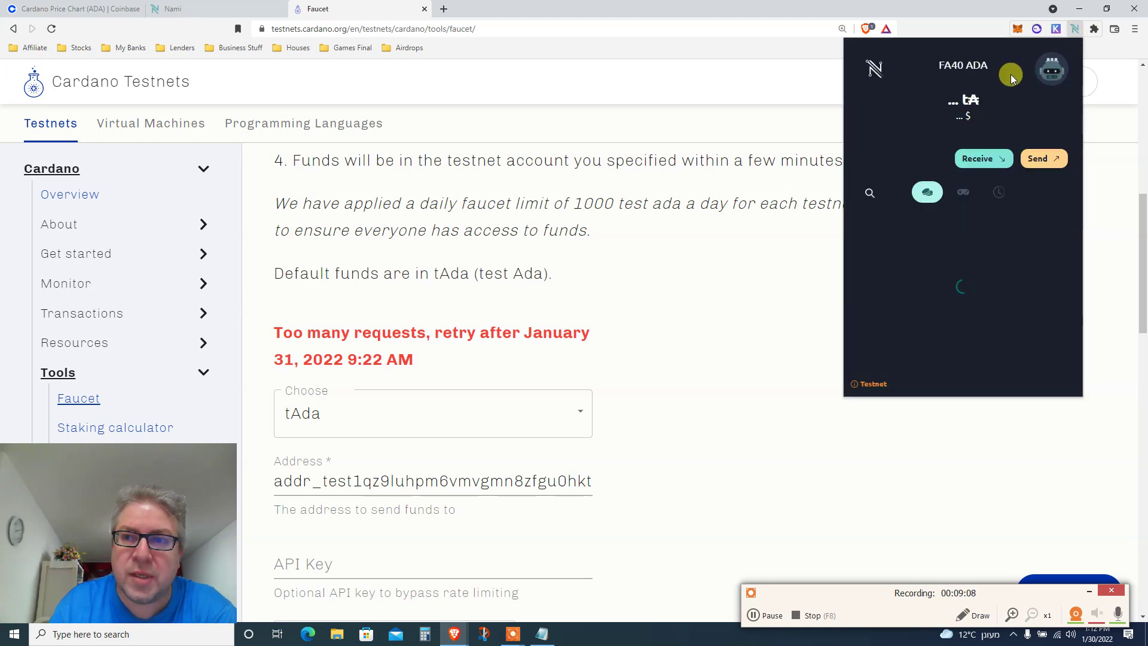
{"action": "double_click", "coordinate": [920, 95]}
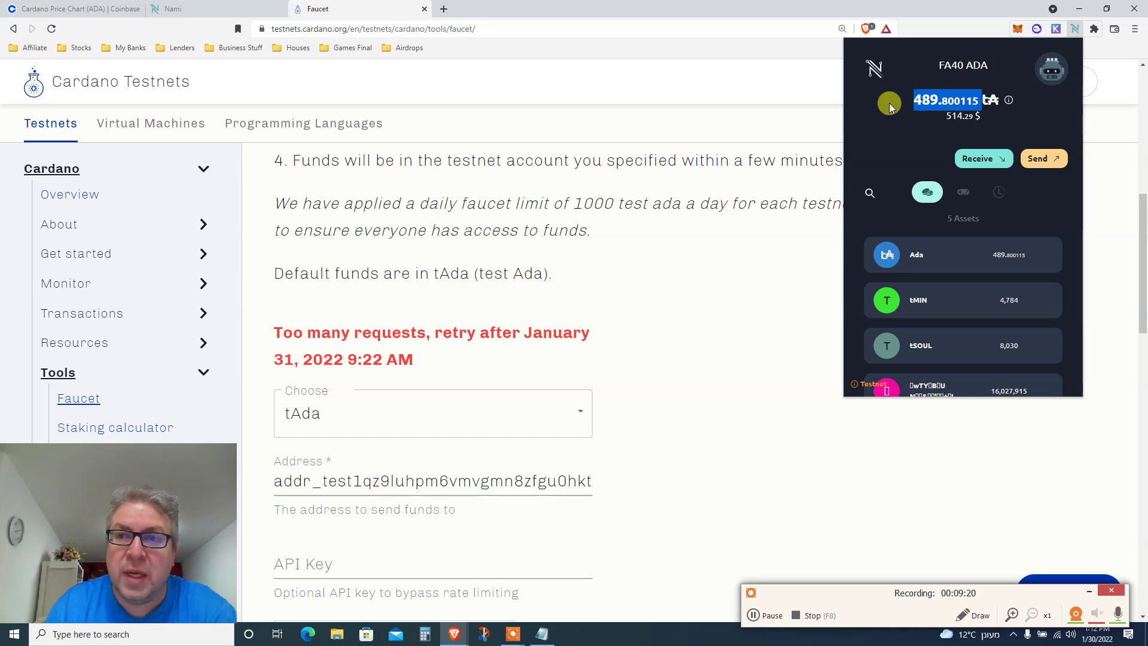
{"action": "left_click", "coordinate": [1048, 78]}
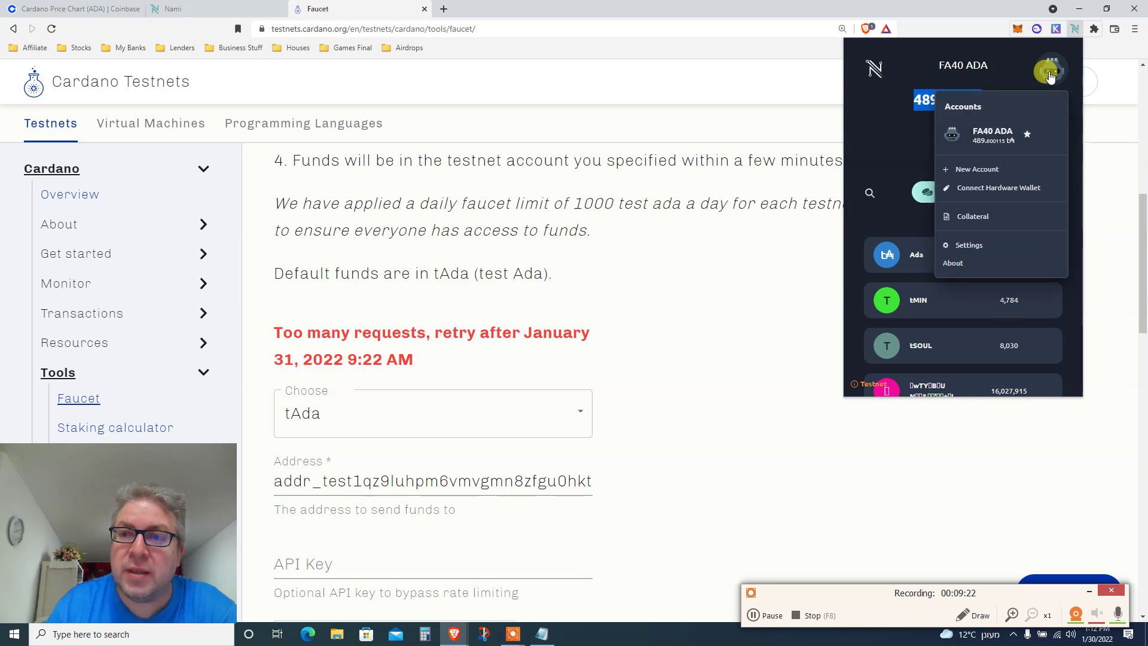
{"action": "left_click", "coordinate": [966, 246]}
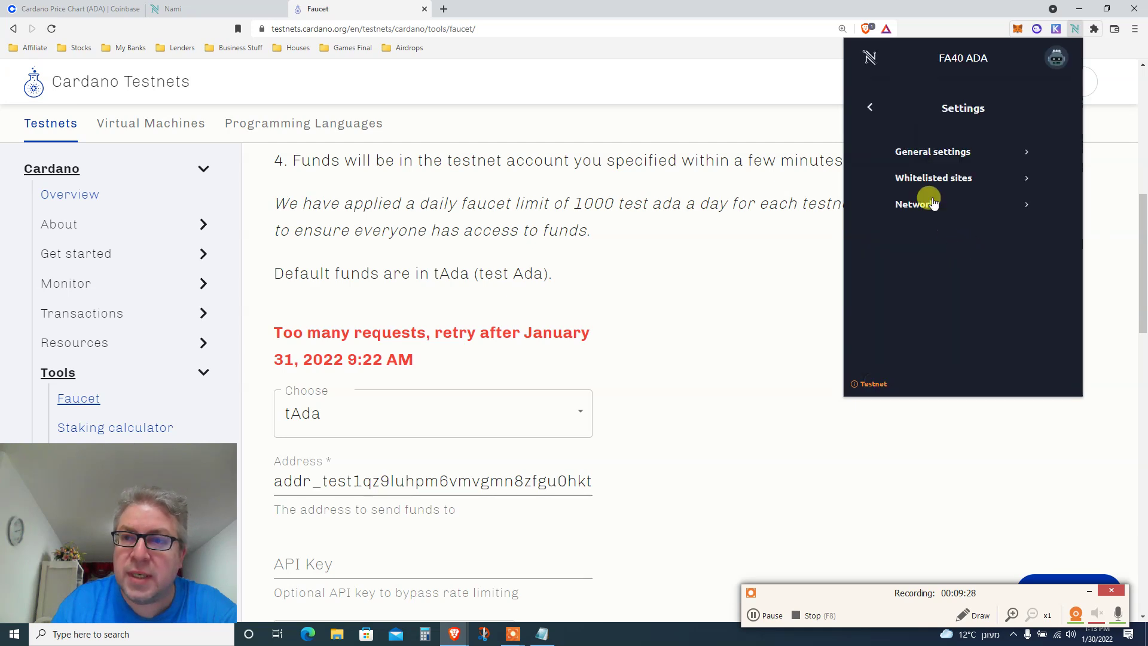
{"action": "left_click", "coordinate": [912, 206]}
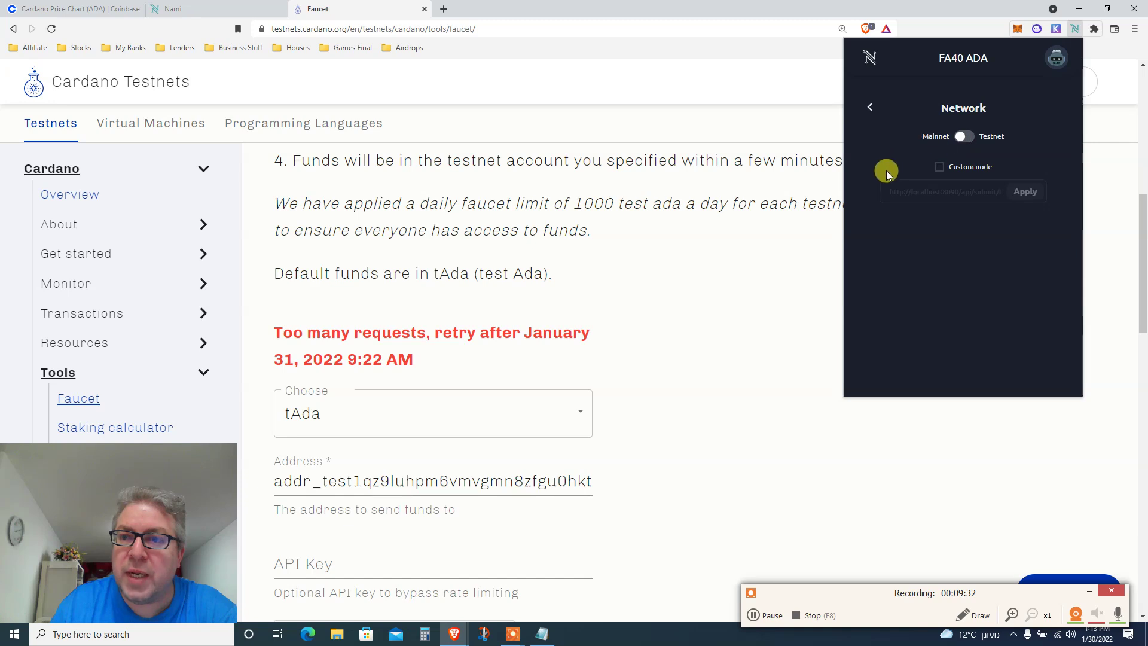
{"action": "left_click", "coordinate": [869, 114]}
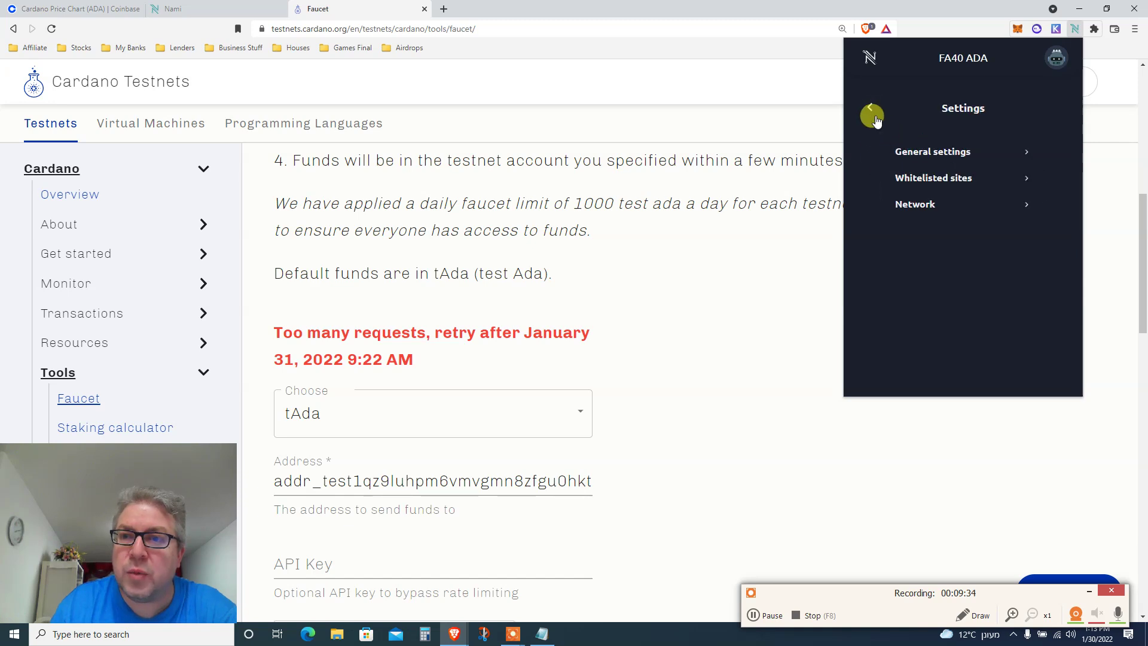
{"action": "left_click", "coordinate": [873, 114]}
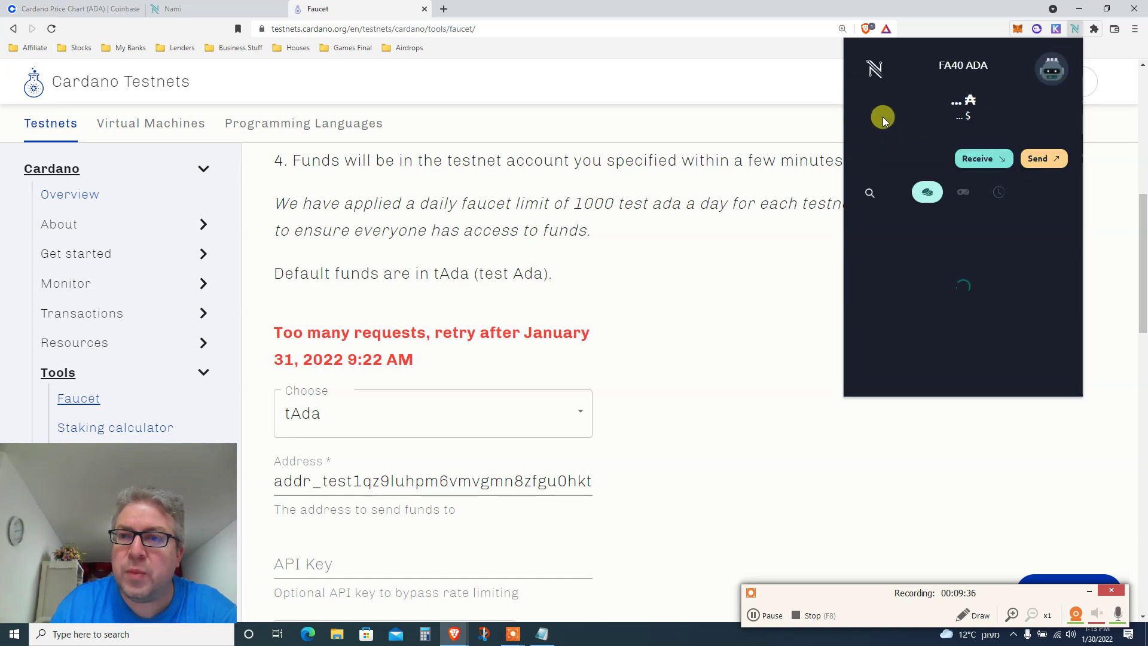